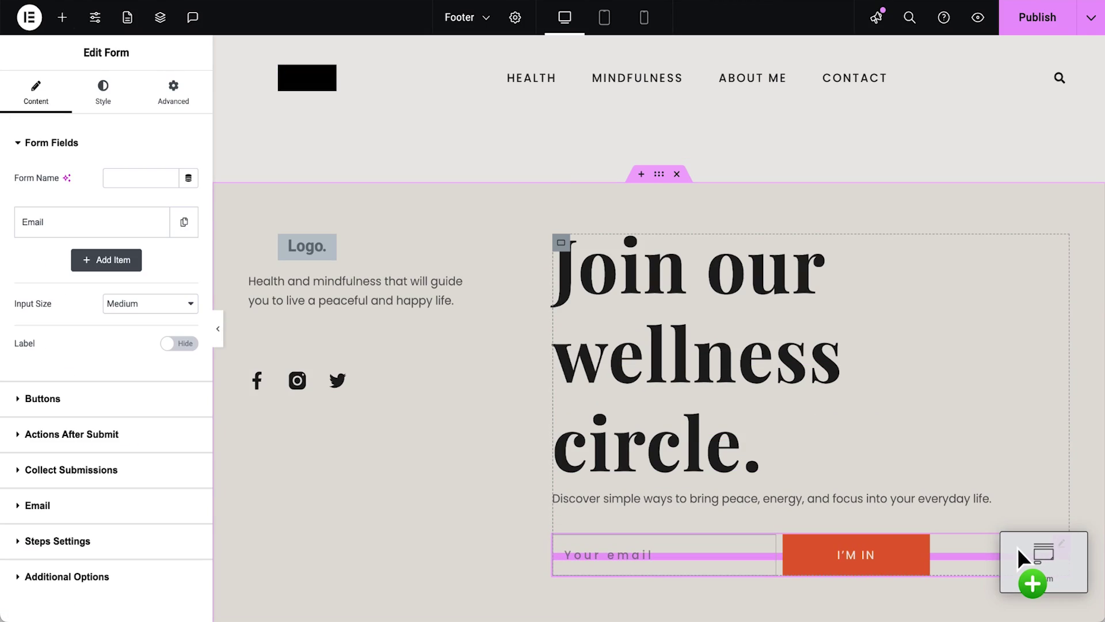
Place the signup Form widget in the footer and begin naming it.
{"action": "left_click_drag", "start_coordinate": [1028, 533], "coordinate": [1017, 548]}
{"action": "left_click", "coordinate": [141, 178]}
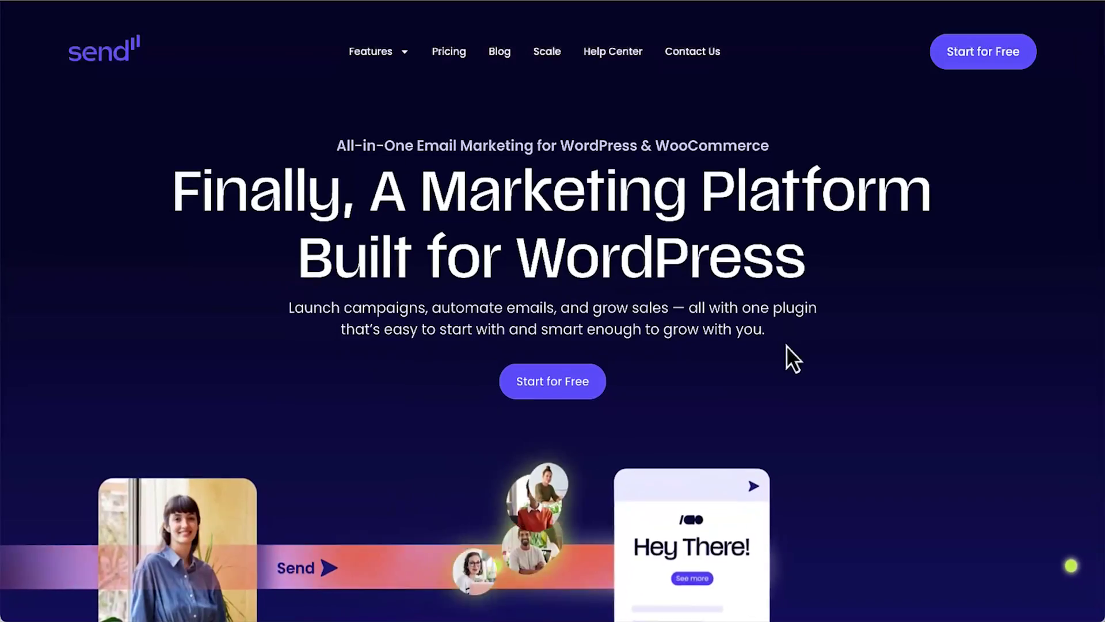
{"action": "scroll", "coordinate": [786, 358], "scroll_direction": "down", "scroll_amount": 5}
{"action": "scroll", "coordinate": [787, 346], "scroll_direction": "down", "scroll_amount": 1}
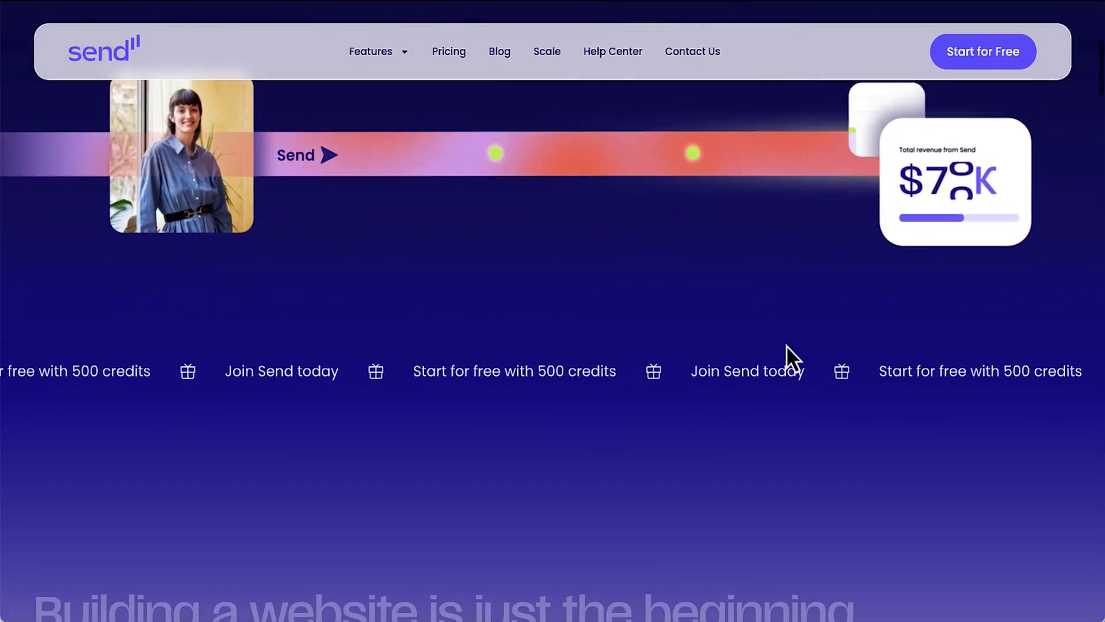
{"action": "scroll", "coordinate": [787, 347], "scroll_direction": "down", "scroll_amount": 5}
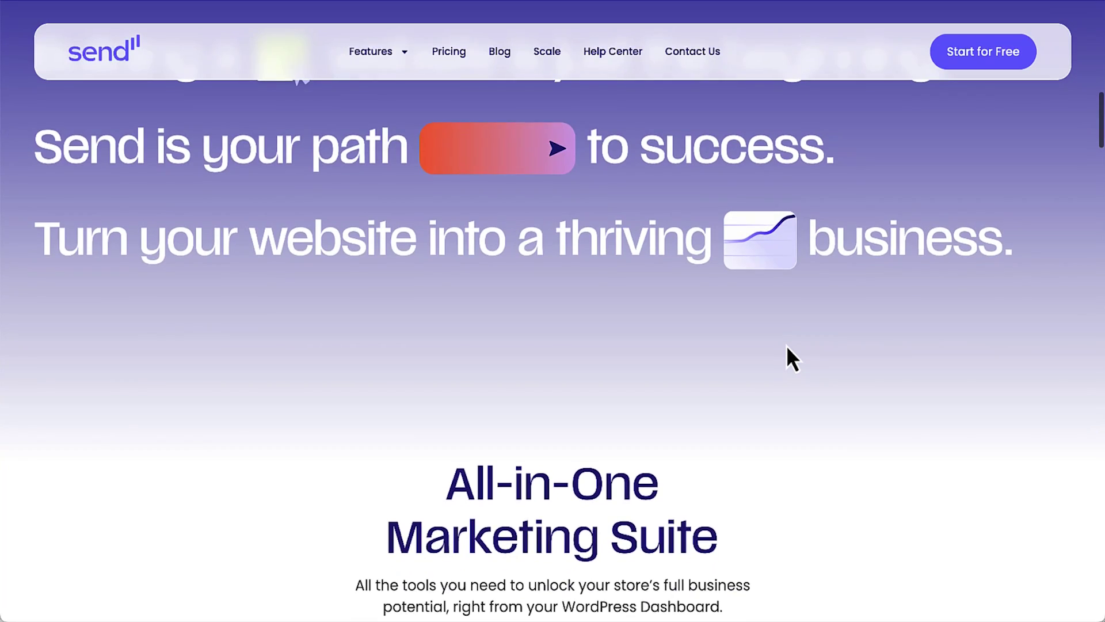
{"action": "scroll", "coordinate": [786, 345], "scroll_direction": "down", "scroll_amount": 5}
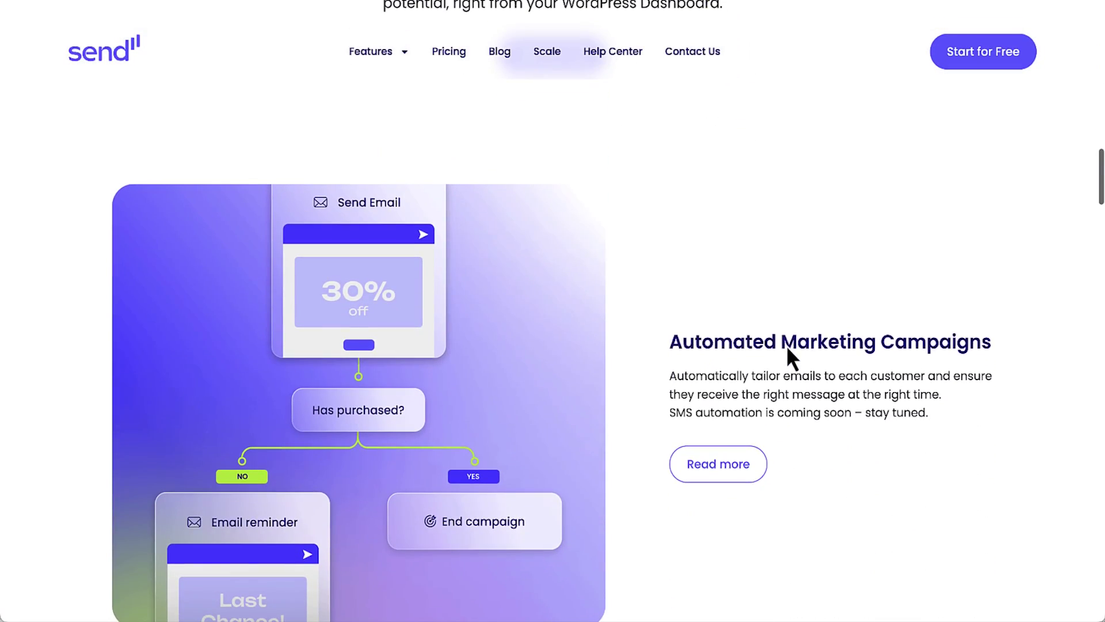
{"action": "scroll", "coordinate": [786, 346], "scroll_direction": "down", "scroll_amount": 3}
{"action": "scroll", "coordinate": [786, 345], "scroll_direction": "down", "scroll_amount": 3}
{"action": "scroll", "coordinate": [786, 346], "scroll_direction": "down", "scroll_amount": 1}
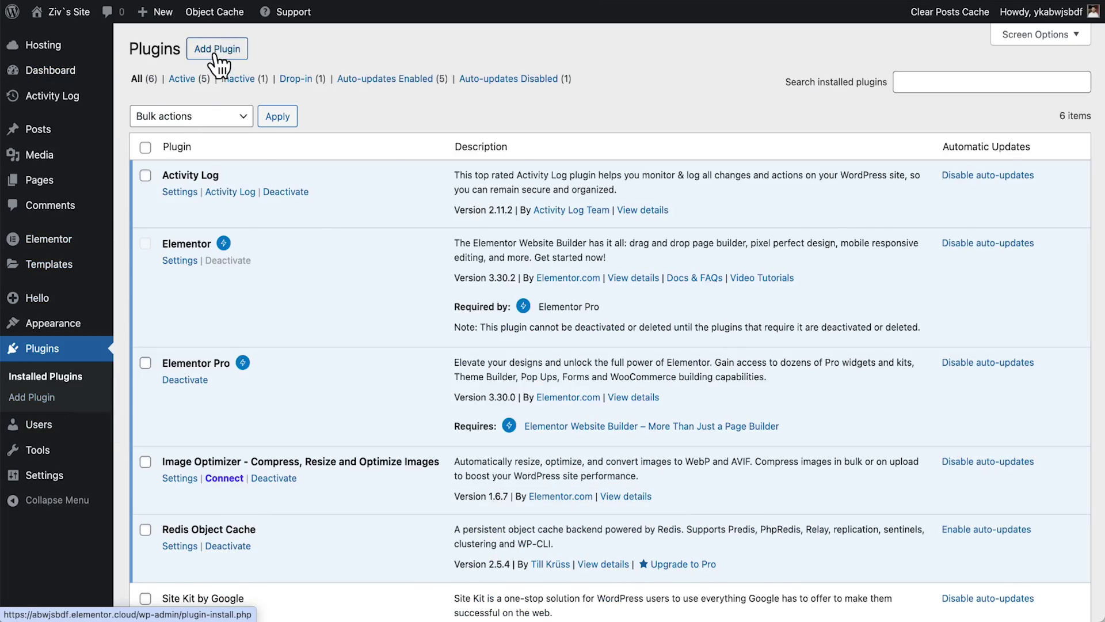
Find the Send email marketing plugin in Add Plugin, install it and activate it.
{"action": "left_click", "coordinate": [215, 53]}
{"action": "left_click", "coordinate": [834, 91]}
{"action": "type", "text": "Send"}
{"action": "scroll", "coordinate": [835, 365], "scroll_direction": "down", "scroll_amount": 5}
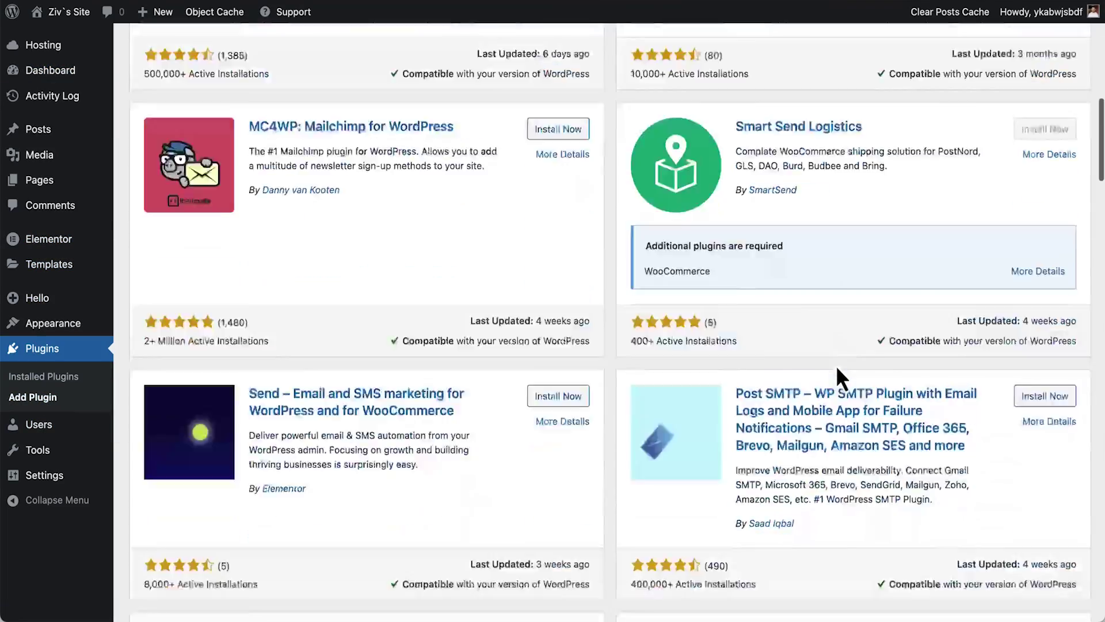
{"action": "scroll", "coordinate": [605, 241], "scroll_direction": "down", "scroll_amount": 2}
{"action": "left_click", "coordinate": [557, 214]}
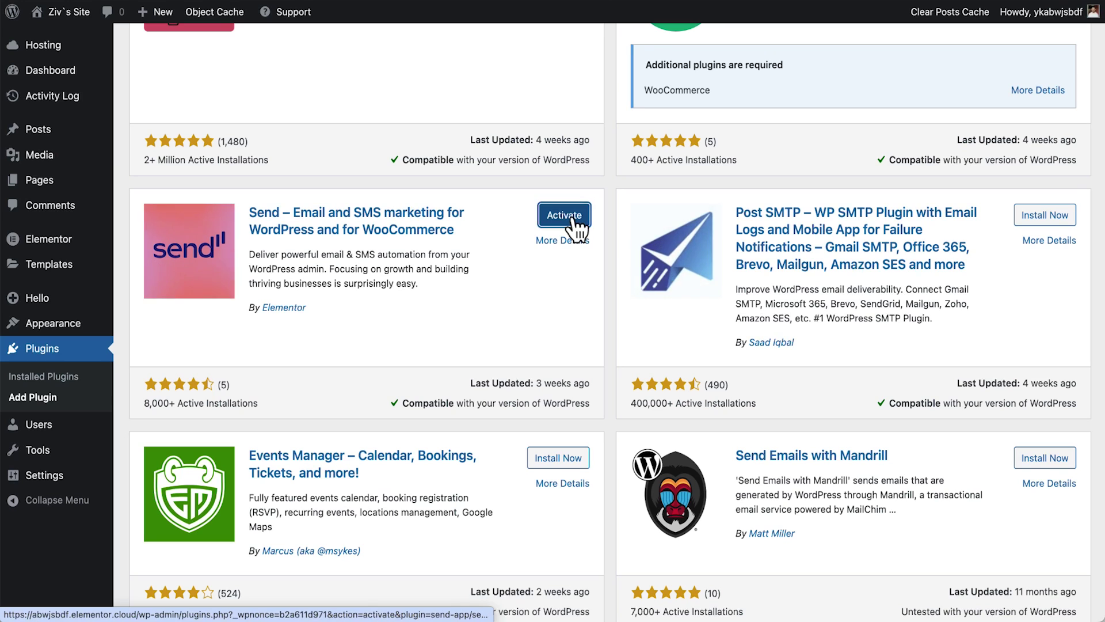
{"action": "left_click", "coordinate": [572, 217]}
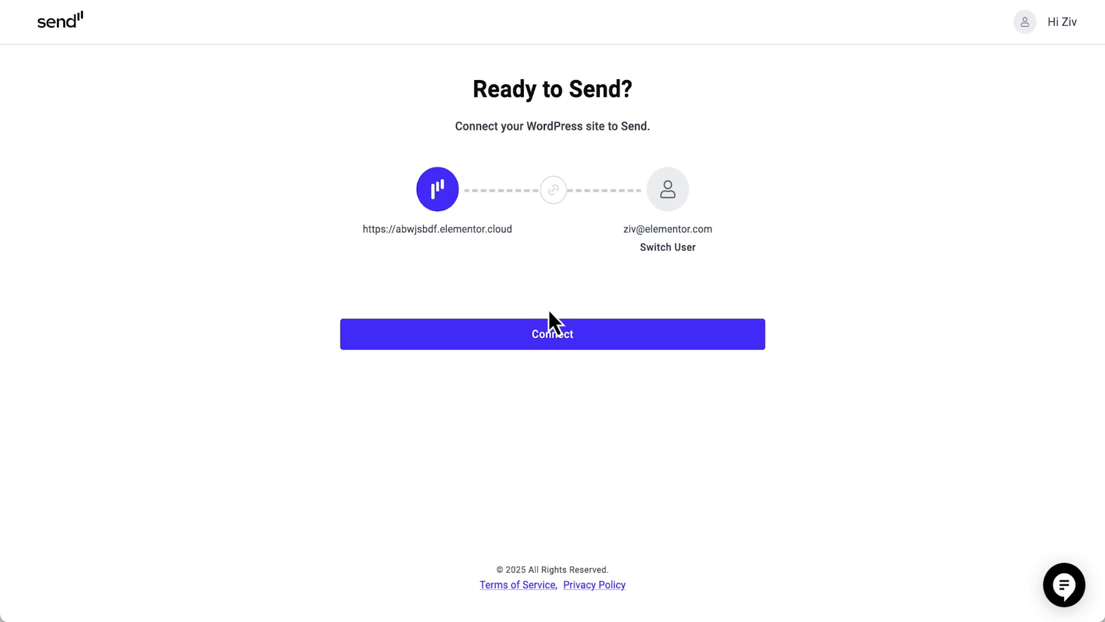
Connect the site to the Send account, skipping the onboarding questions and store sync notice.
{"action": "left_click", "coordinate": [537, 345]}
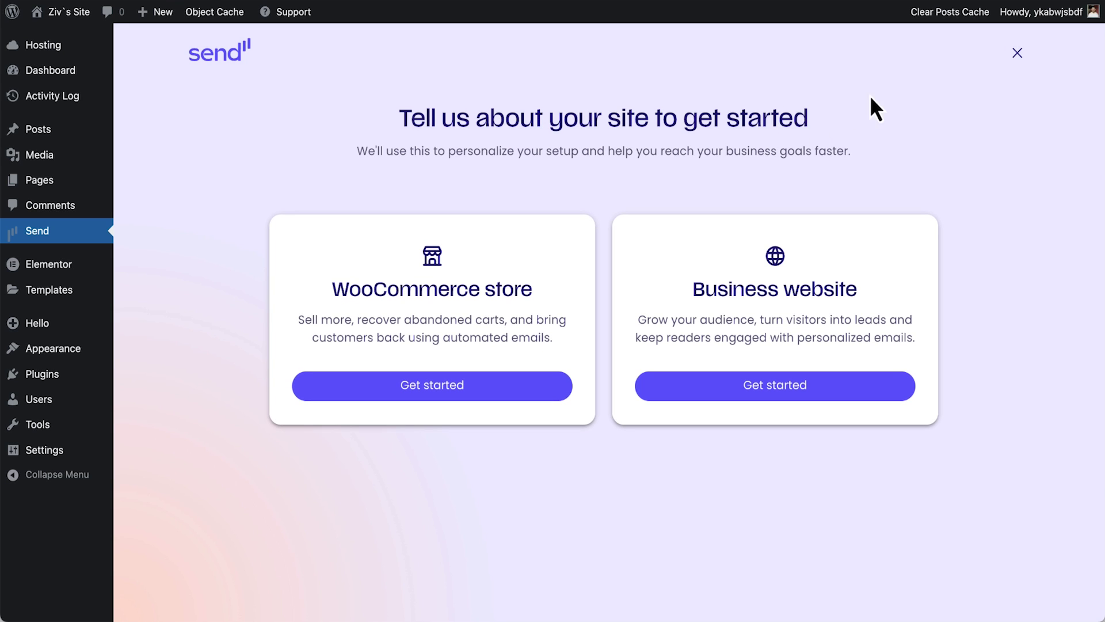
{"action": "left_click", "coordinate": [1017, 56]}
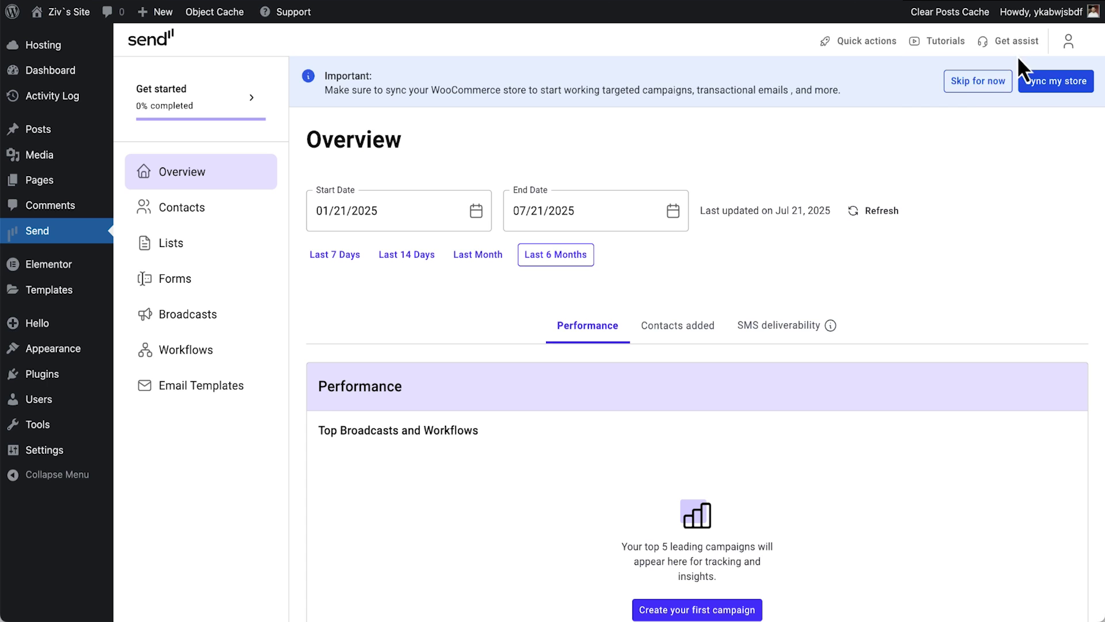
{"action": "left_click", "coordinate": [976, 84]}
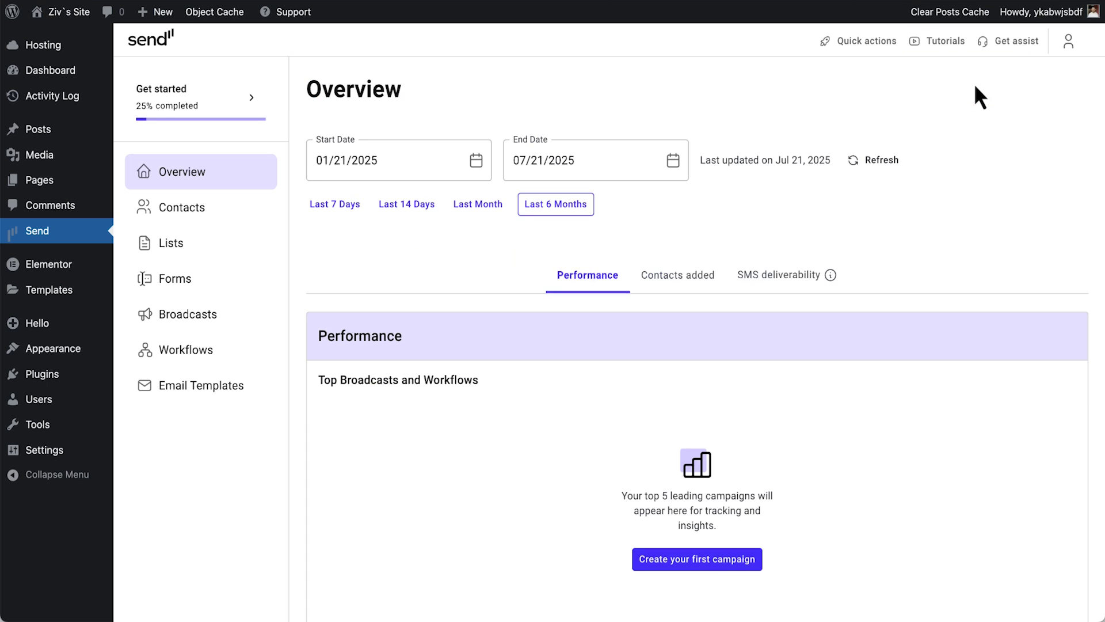
Connect Elementor Pro as a form source in Send and enable the Join our circle form.
{"action": "left_click", "coordinate": [204, 289]}
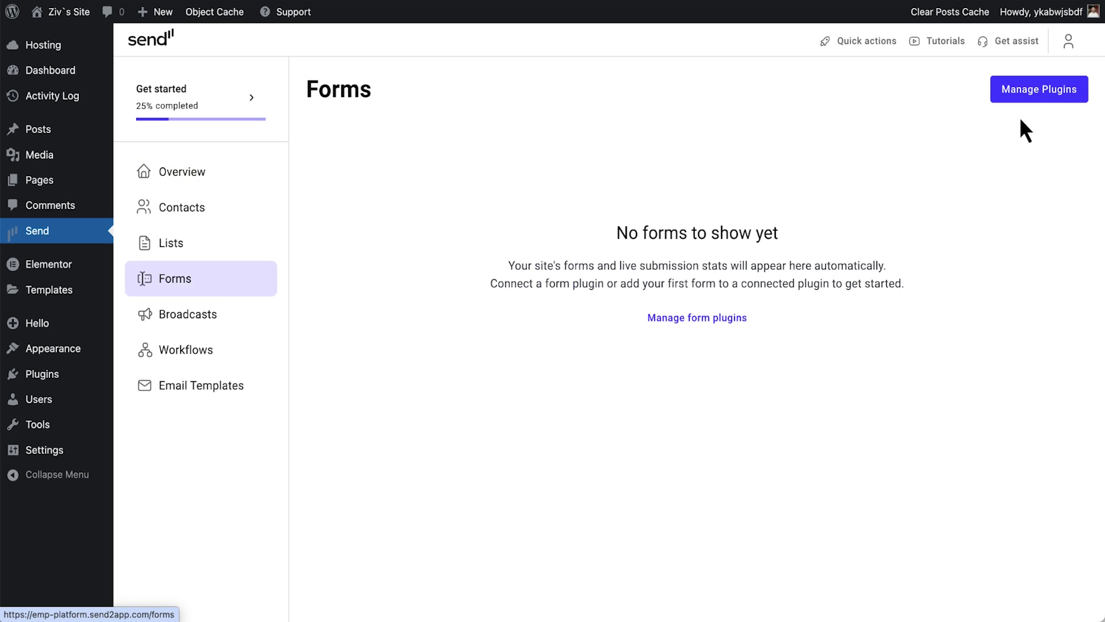
{"action": "left_click", "coordinate": [1053, 96]}
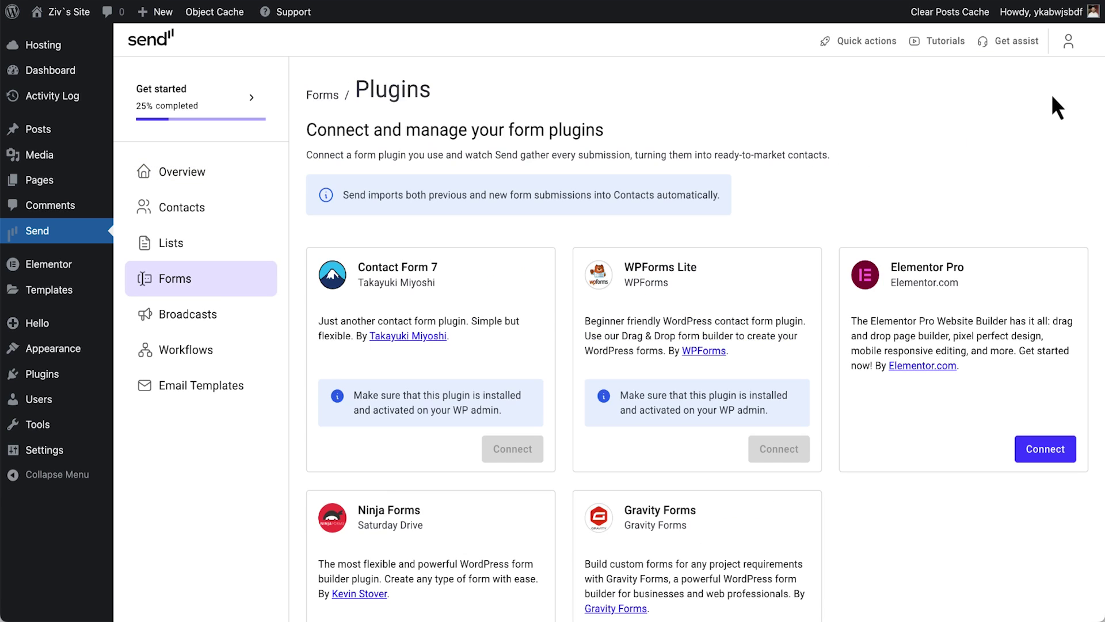
{"action": "left_click", "coordinate": [1056, 451]}
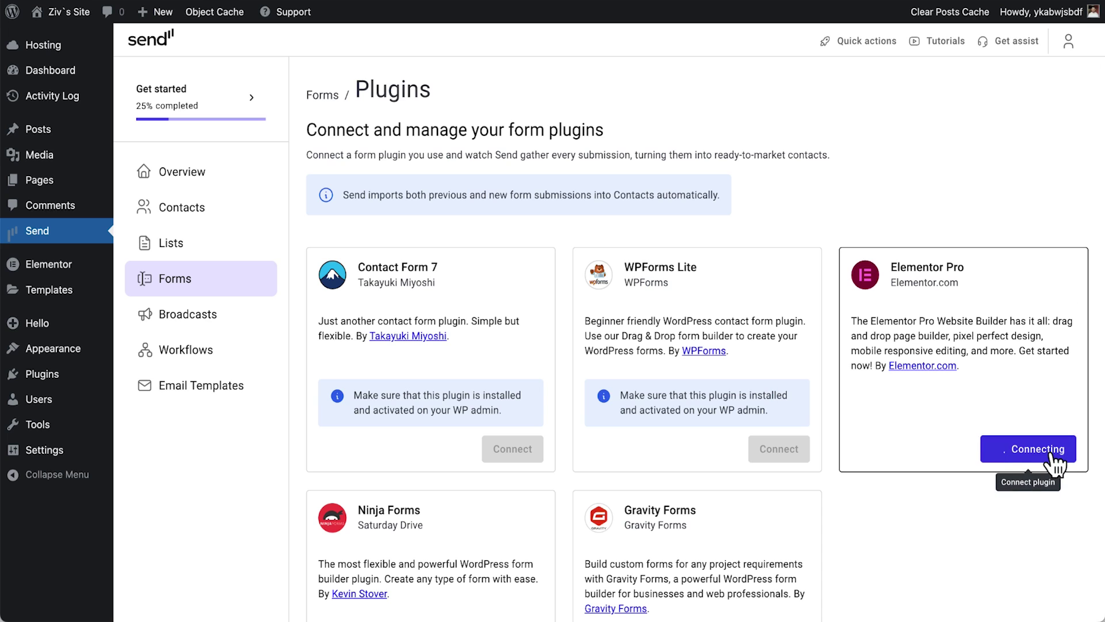
{"action": "left_click", "coordinate": [323, 98]}
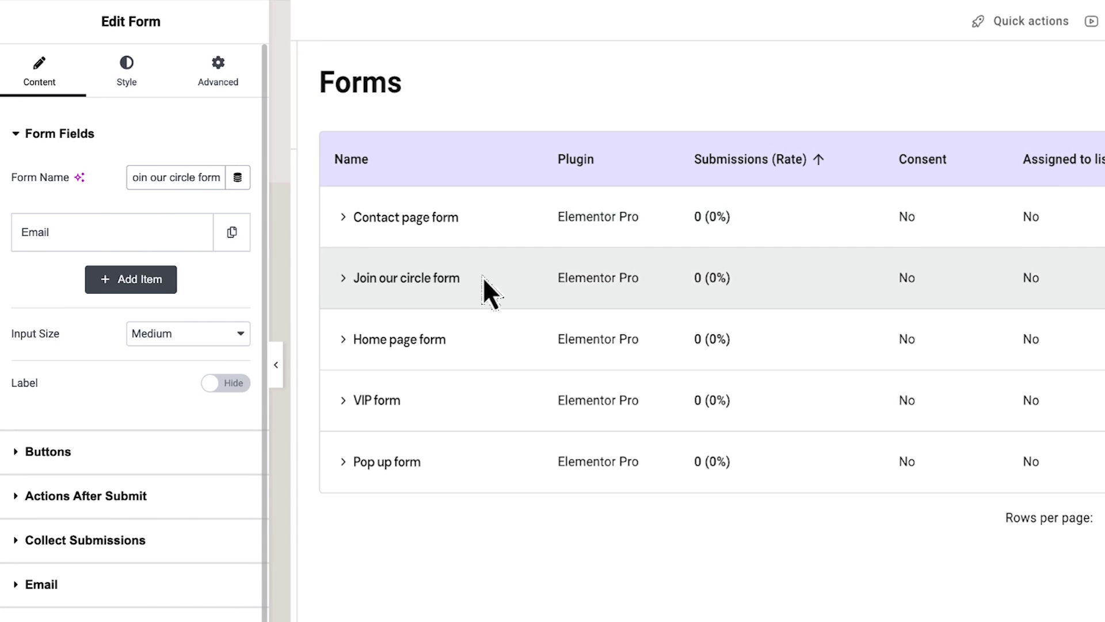
{"action": "left_click", "coordinate": [1040, 245]}
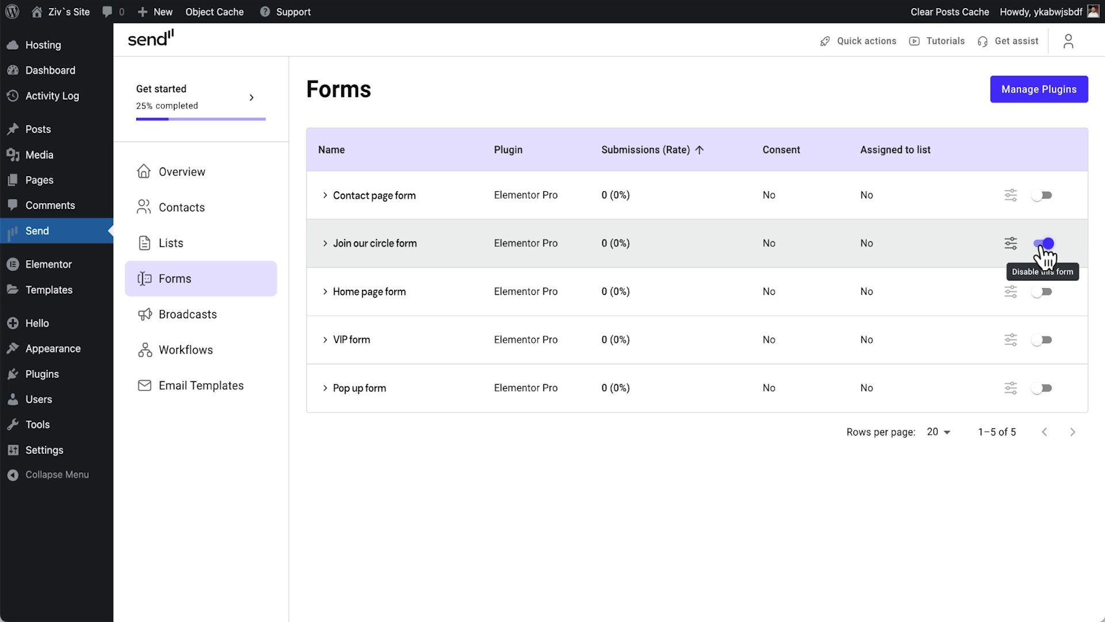
Set the form to email-only consent feeding a new Join our circle form list, and save.
{"action": "left_click", "coordinate": [1009, 244]}
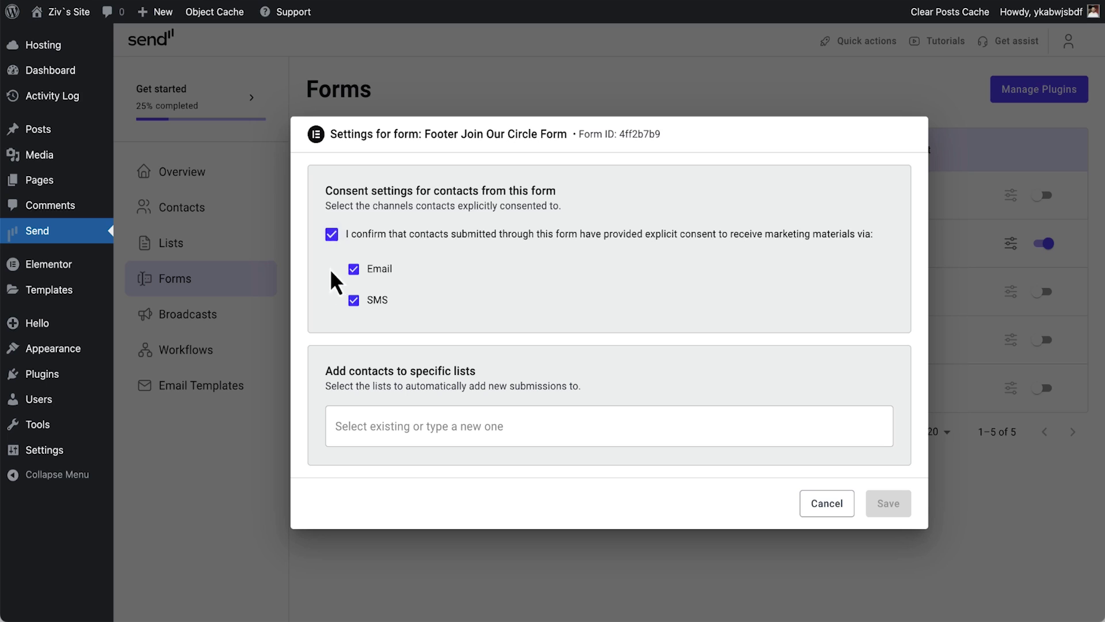
{"action": "left_click", "coordinate": [354, 300]}
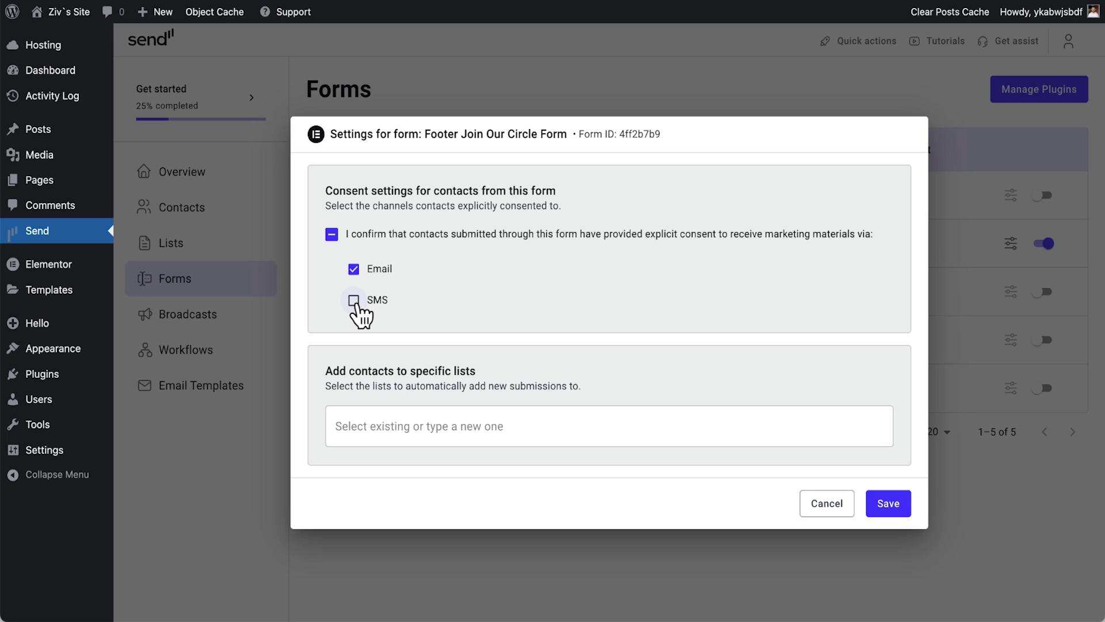
{"action": "left_click", "coordinate": [384, 425]}
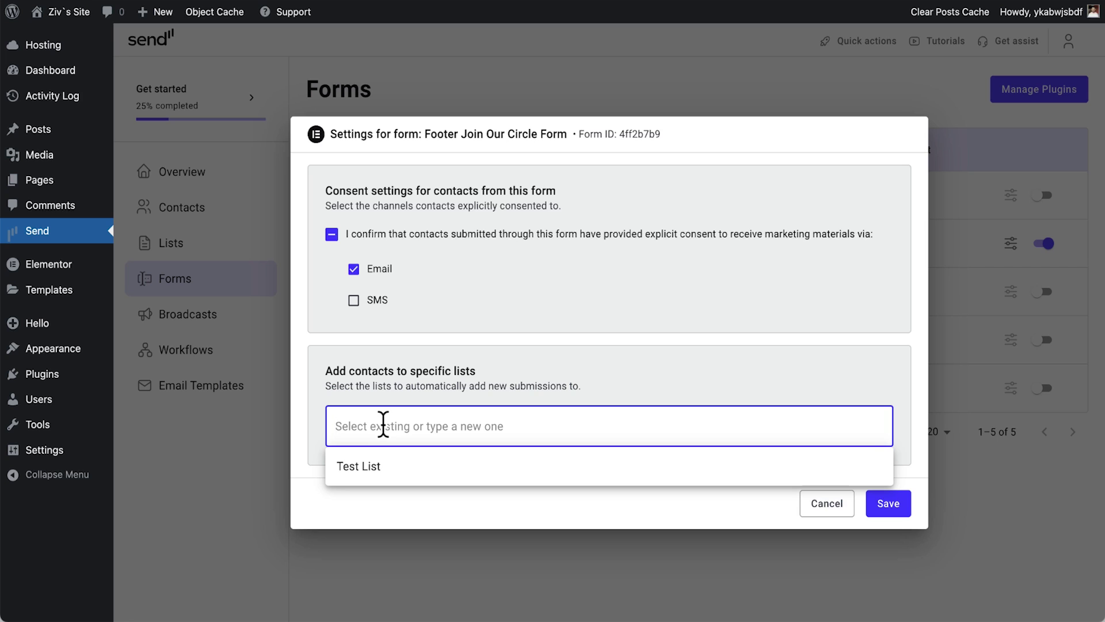
{"action": "type", "text": "Join our circle form"}
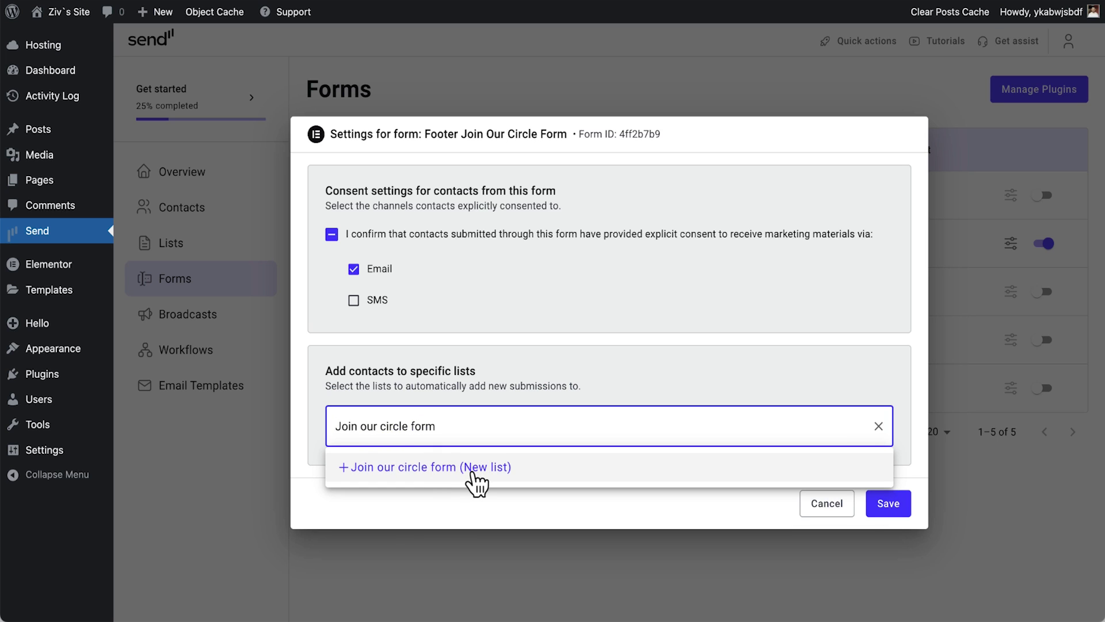
{"action": "left_click", "coordinate": [473, 473]}
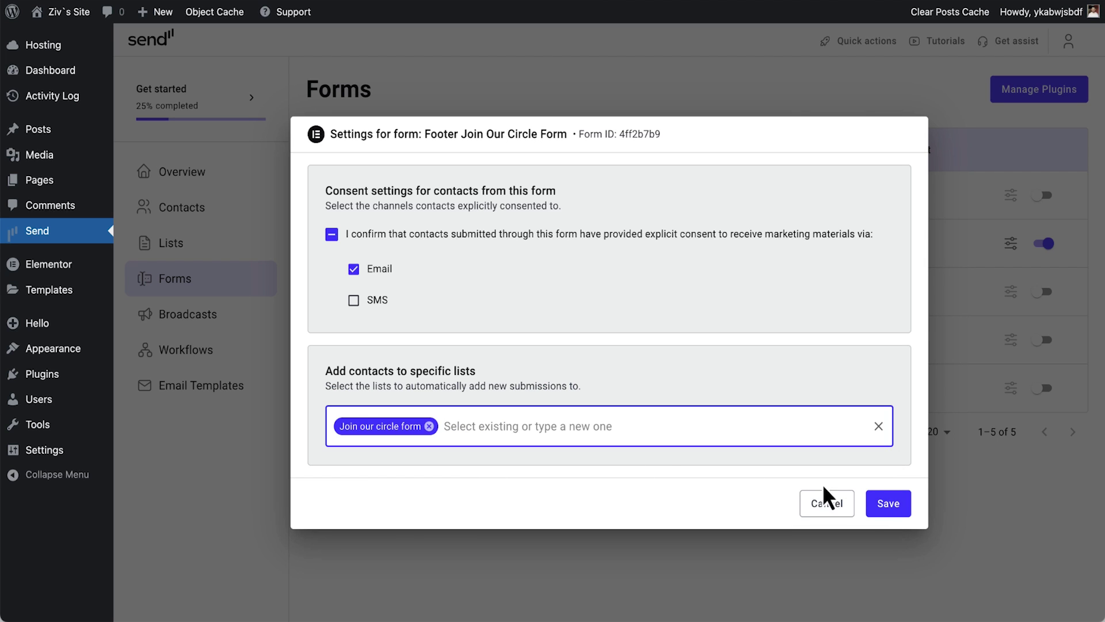
{"action": "left_click", "coordinate": [890, 507]}
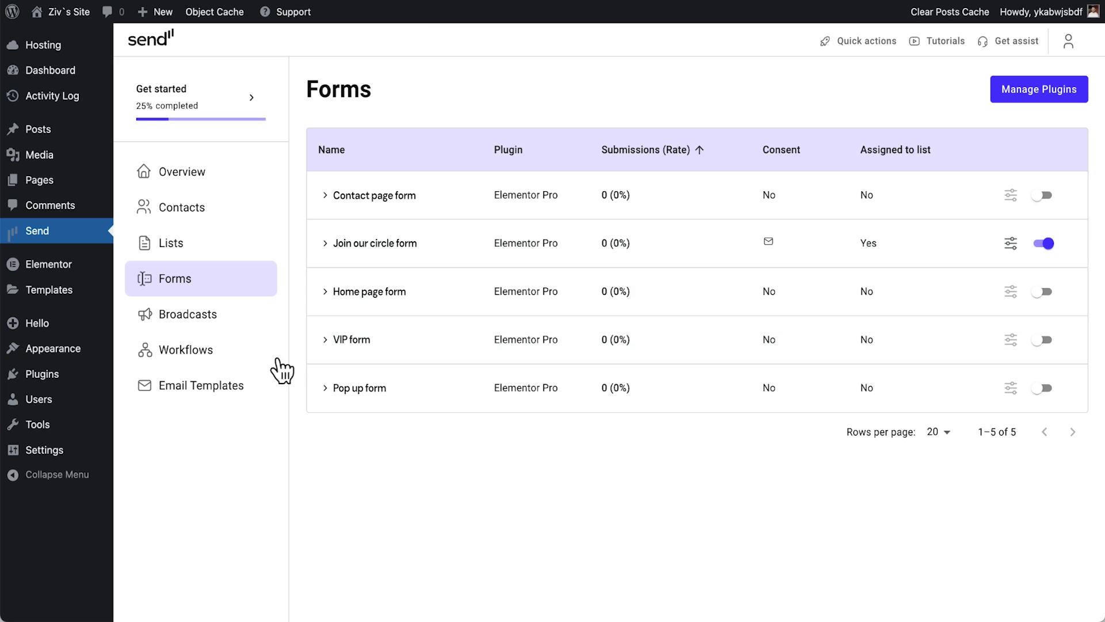
Browse Send's workflow templates filtered to Engagement Related.
{"action": "left_click", "coordinate": [236, 364]}
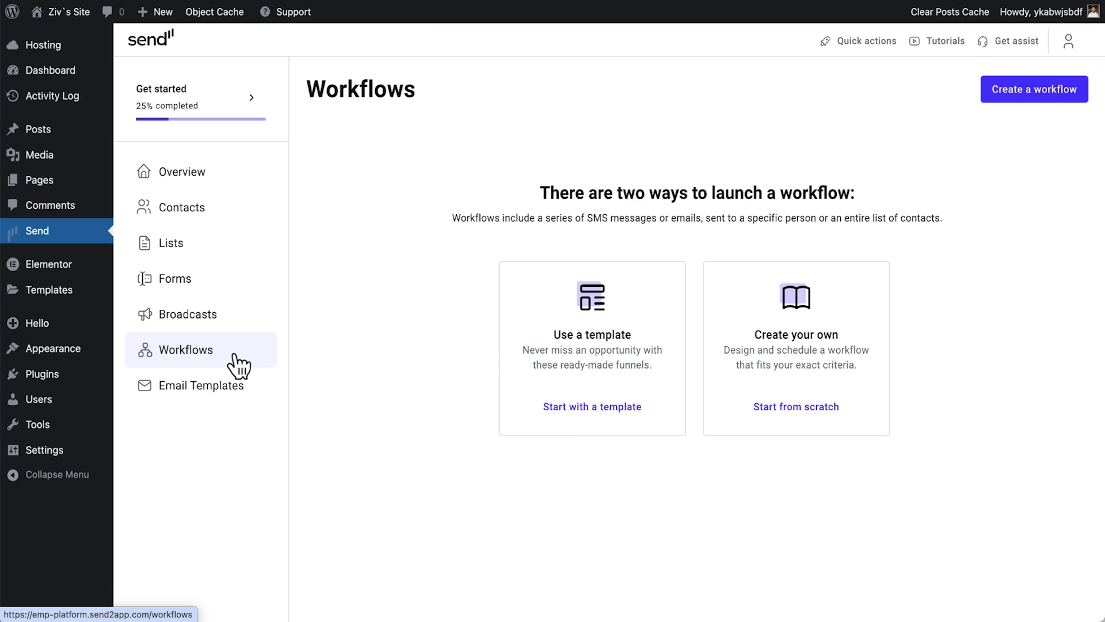
{"action": "left_click", "coordinate": [615, 384]}
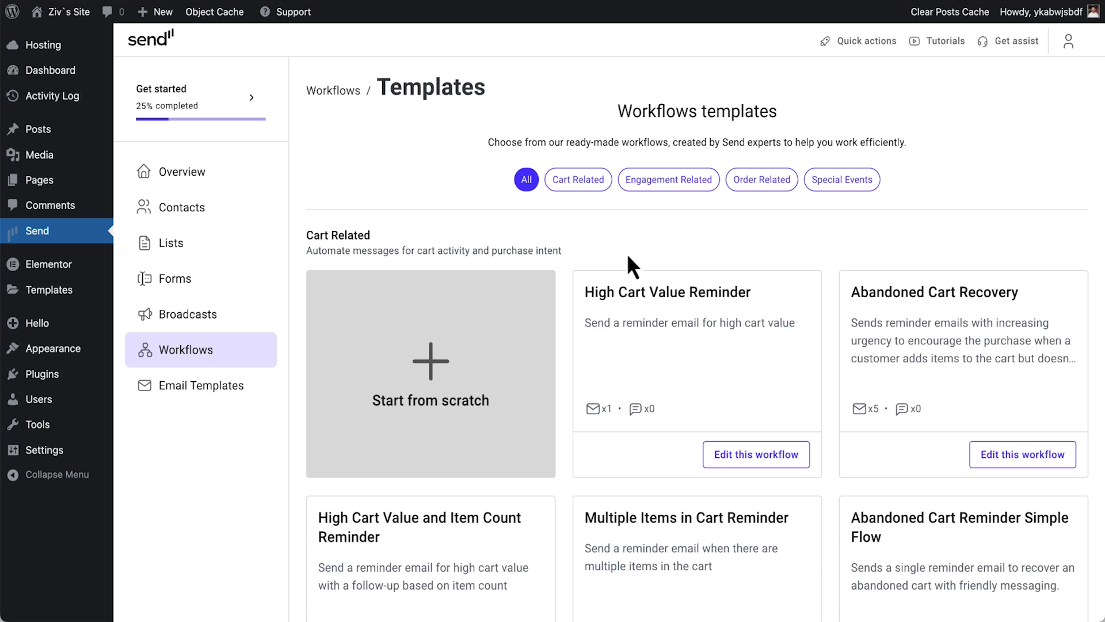
{"action": "left_click", "coordinate": [660, 186]}
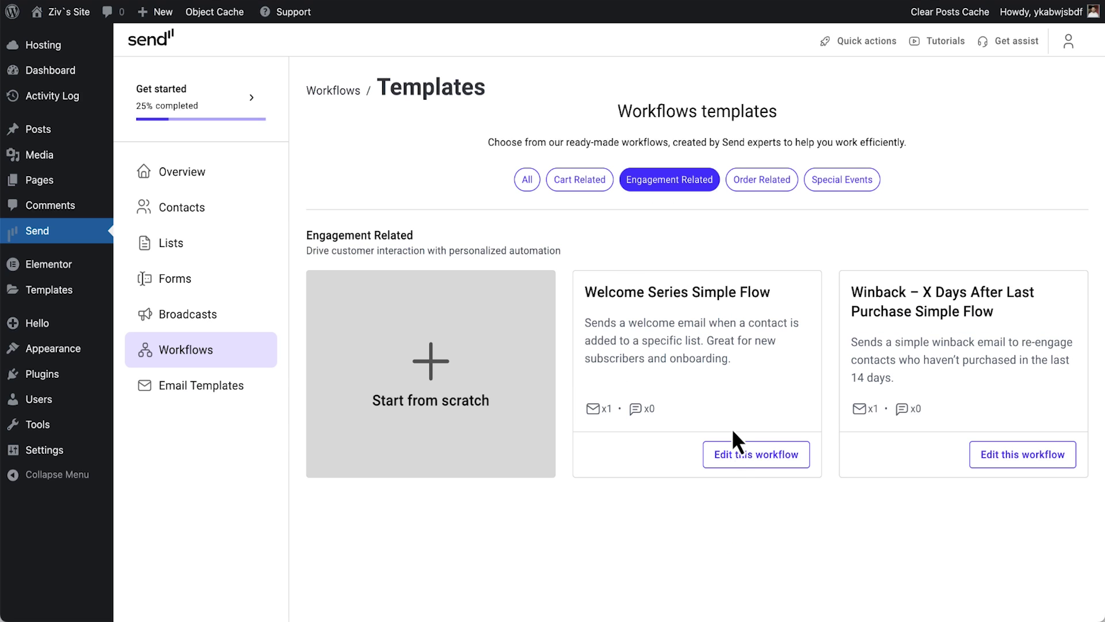
Create a workflow named Welcome to our circle from the Welcome Series Simple Flow template.
{"action": "left_click", "coordinate": [733, 458]}
{"action": "left_click", "coordinate": [396, 316]}
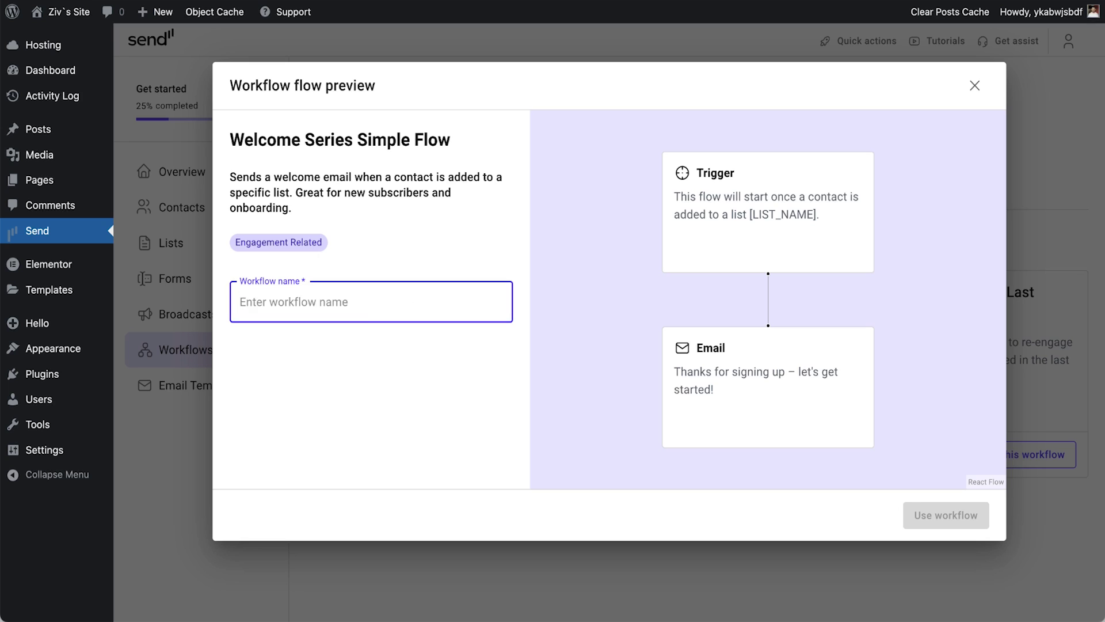
{"action": "type", "text": "Welcome to our circle"}
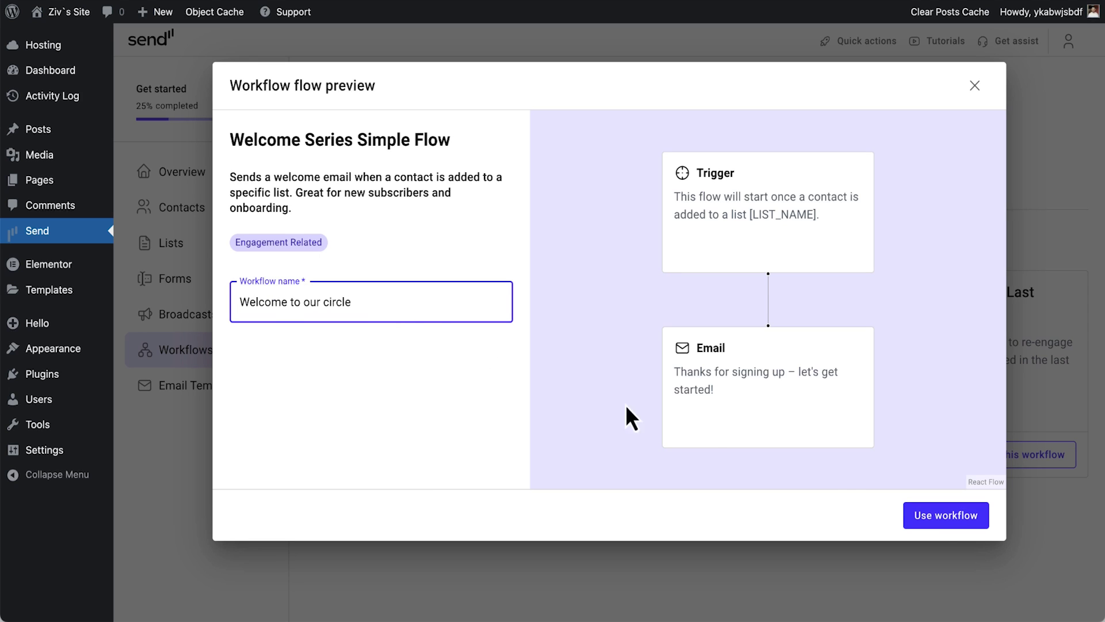
{"action": "left_click", "coordinate": [943, 519]}
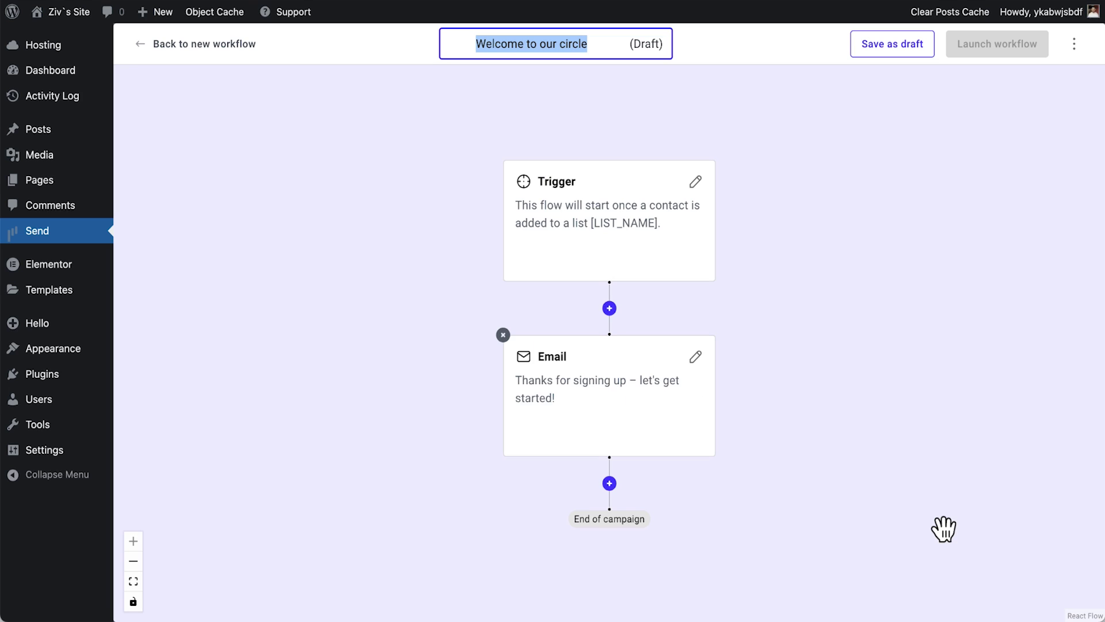
Set the trigger to contact added to the Join our circle form list and save it.
{"action": "mouse_move", "coordinate": [609, 220]}
{"action": "left_click", "coordinate": [628, 245]}
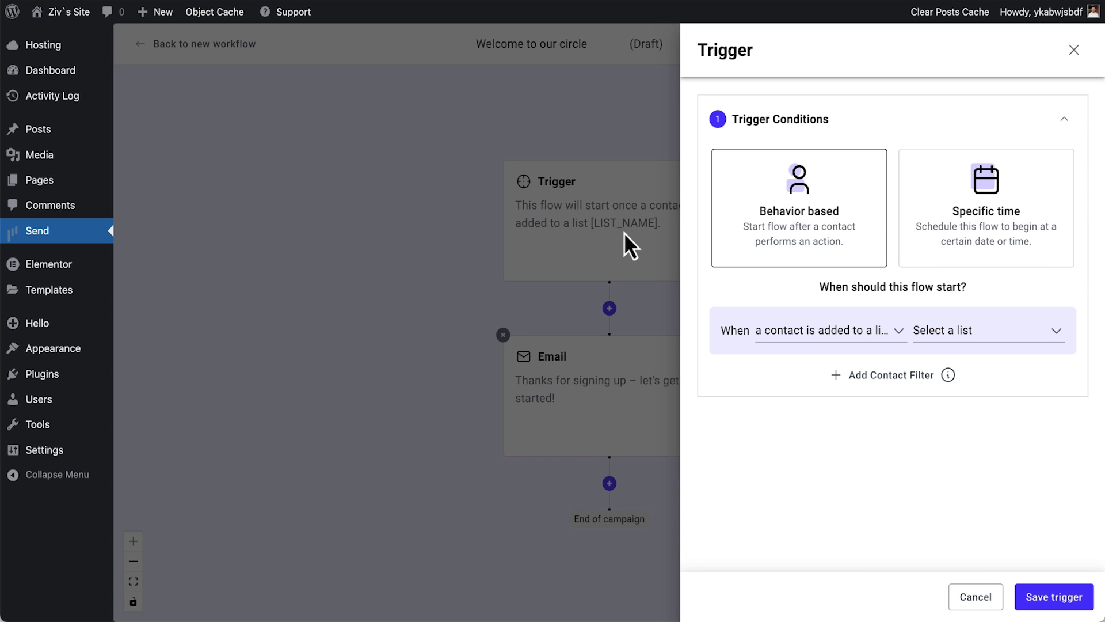
{"action": "left_click", "coordinate": [843, 335]}
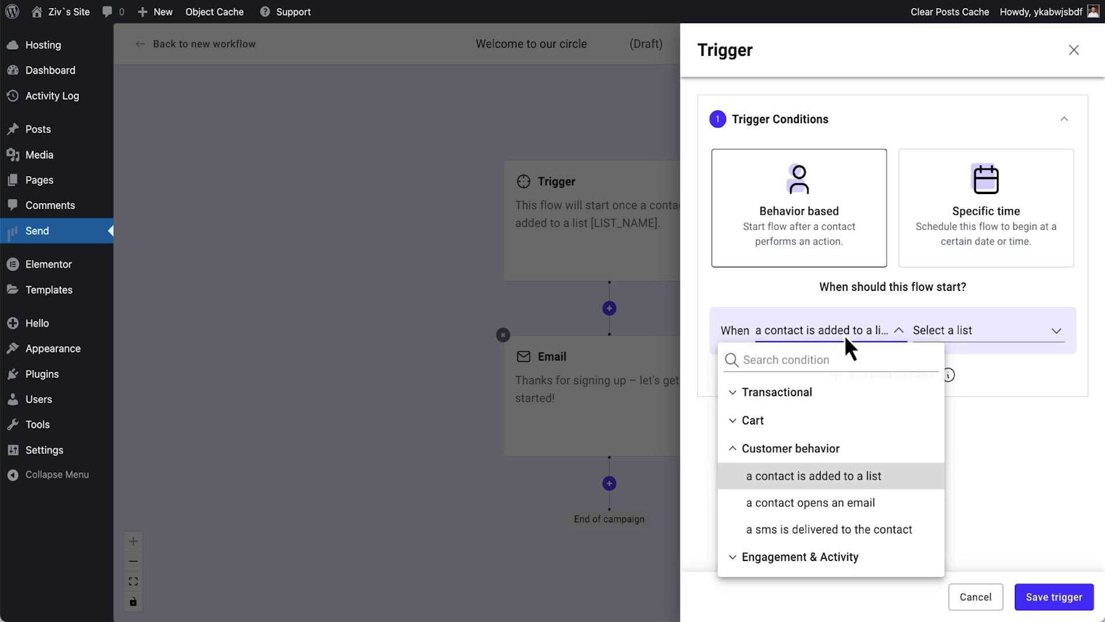
{"action": "left_click", "coordinate": [875, 477]}
{"action": "left_click", "coordinate": [976, 333]}
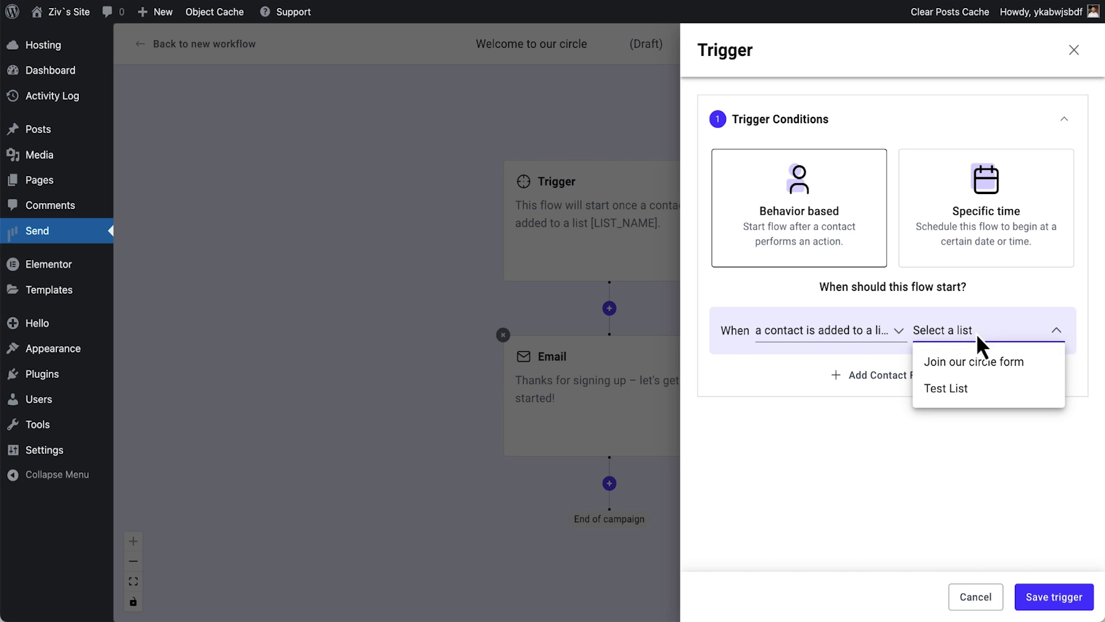
{"action": "left_click", "coordinate": [1006, 363]}
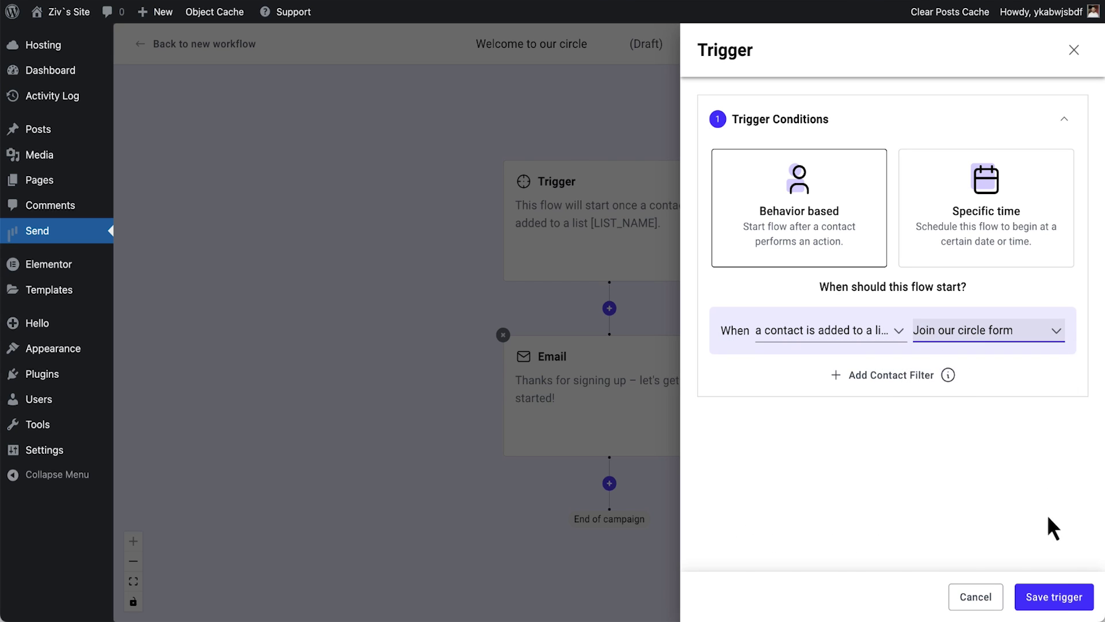
{"action": "left_click", "coordinate": [1058, 596]}
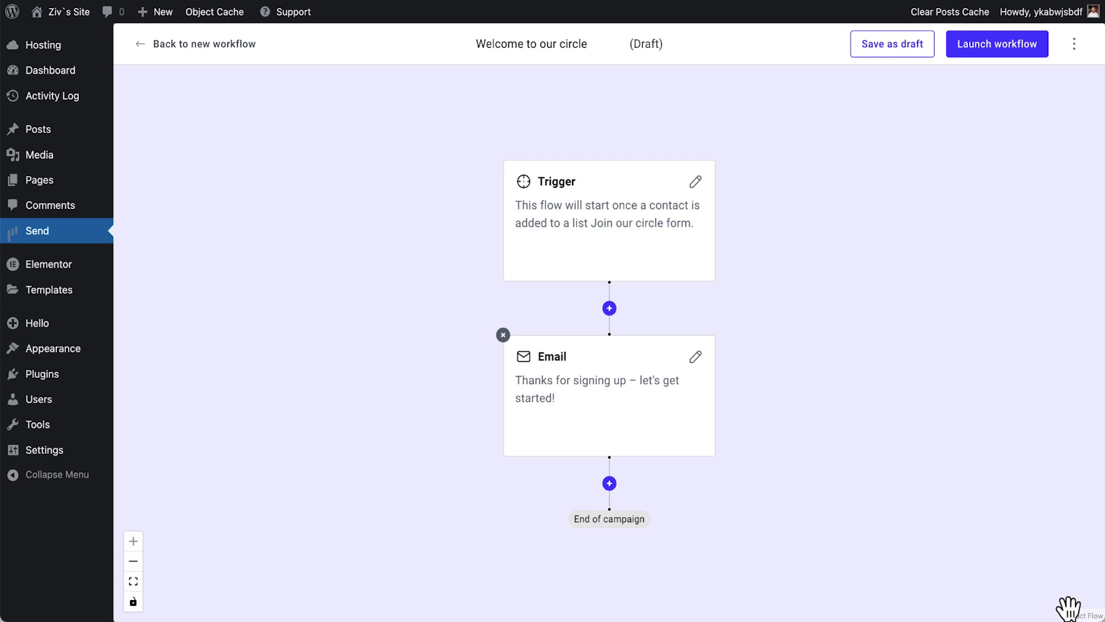
Rewrite the welcome email's subject to Welcome to our circle! and preview to Thanks for signing up <3.
{"action": "left_click", "coordinate": [607, 399]}
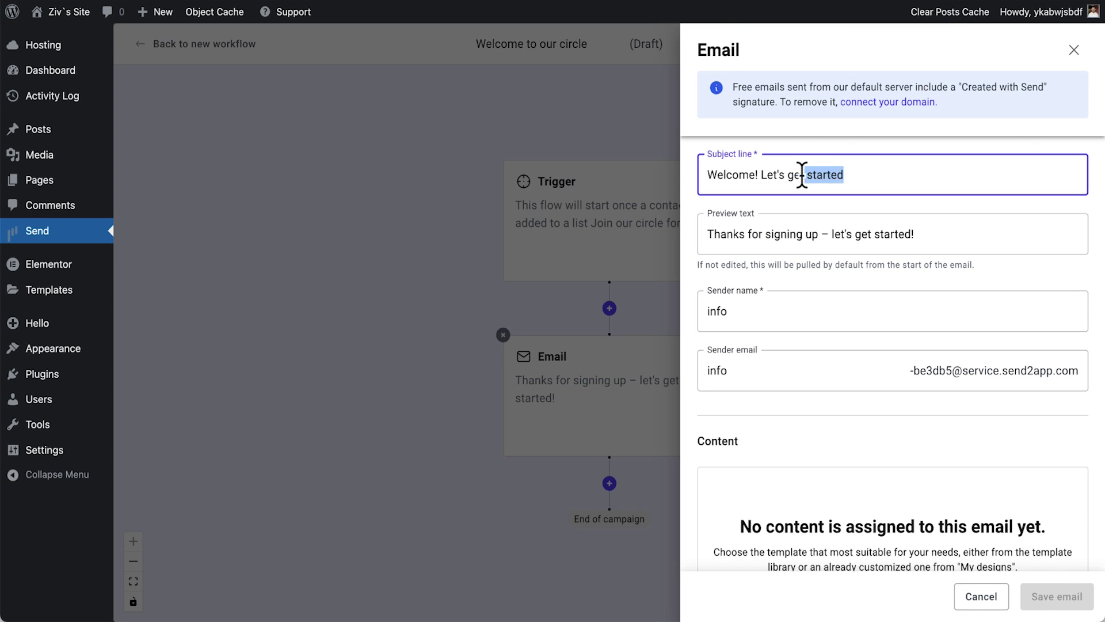
{"action": "left_click_drag", "start_coordinate": [844, 175], "coordinate": [759, 174]}
{"action": "key", "text": "BackSpace"}
{"action": "type", "text": "Welcome to our circle!"}
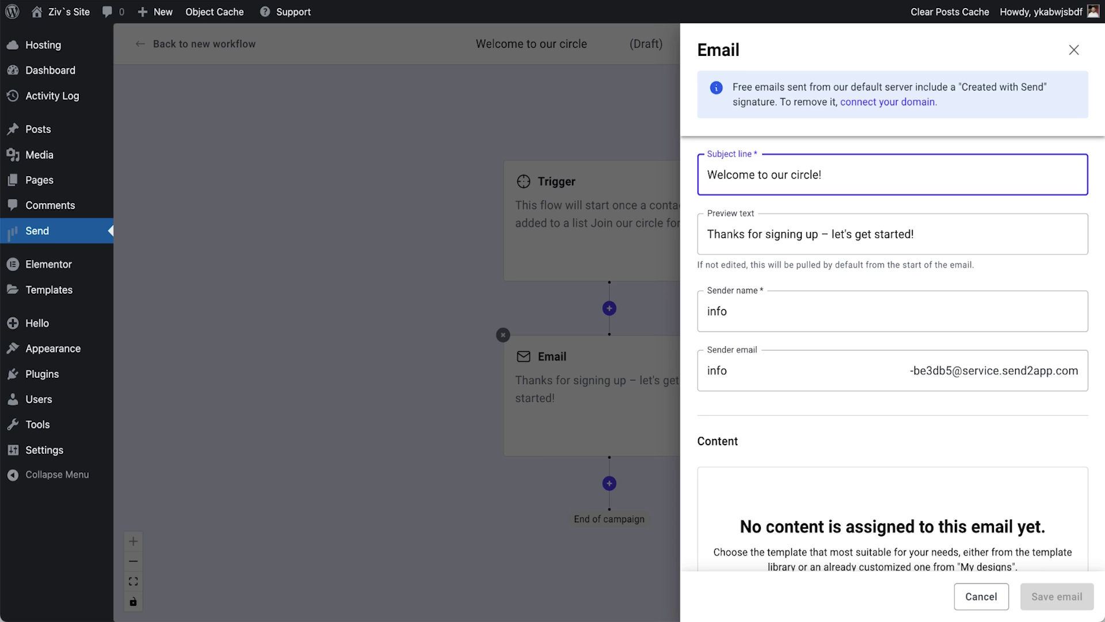
{"action": "left_click_drag", "start_coordinate": [927, 234], "coordinate": [820, 234]}
{"action": "type", "text": "<3"}
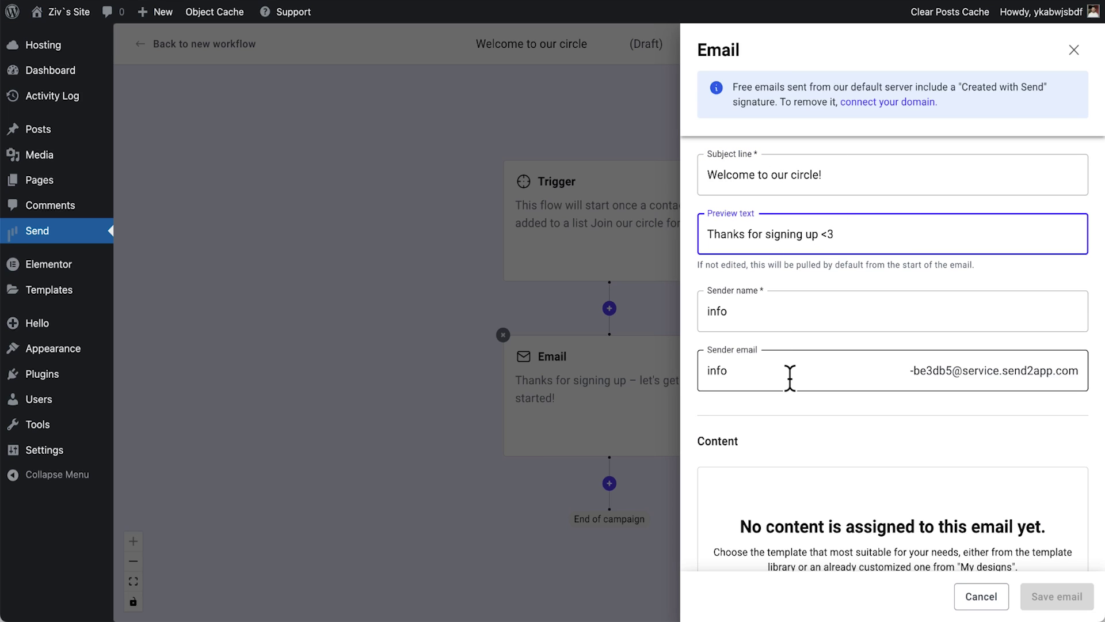
{"action": "scroll", "coordinate": [827, 440], "scroll_direction": "down", "scroll_amount": 3}
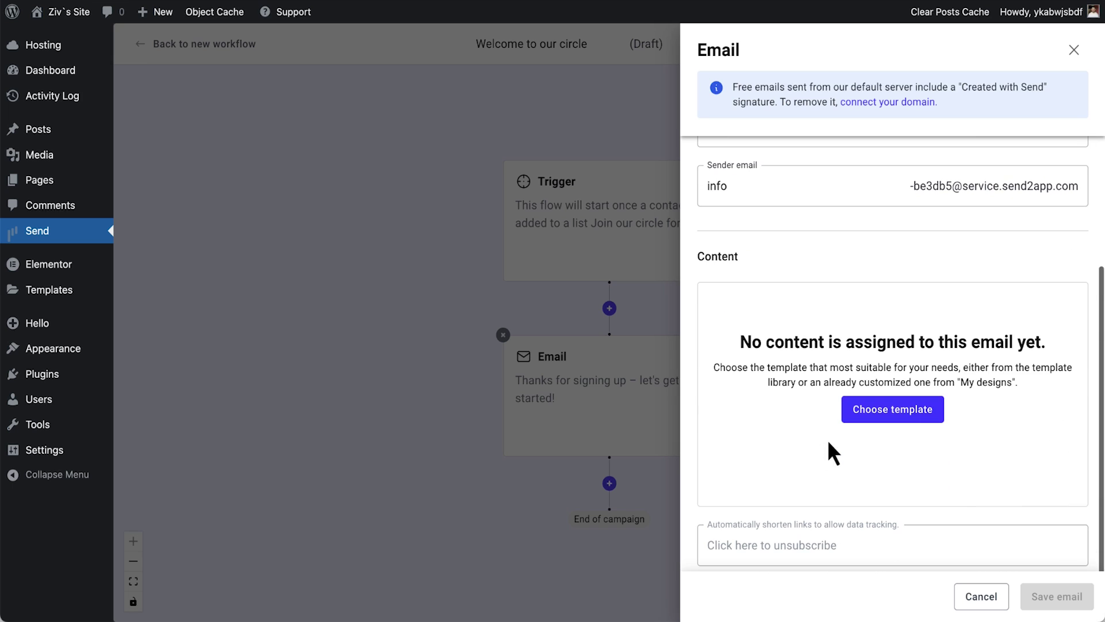
Use the Benefit Oriented template renamed Welcome to our circle for the email and save the design.
{"action": "left_click", "coordinate": [893, 410]}
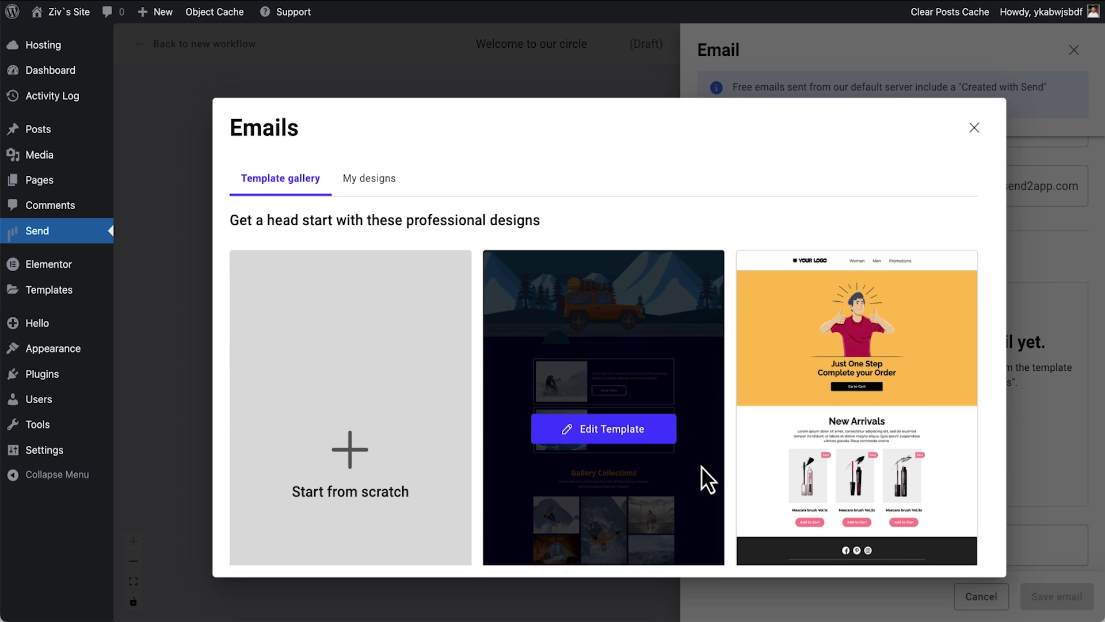
{"action": "scroll", "coordinate": [701, 466], "scroll_direction": "down", "scroll_amount": 4}
{"action": "scroll", "coordinate": [701, 465], "scroll_direction": "down", "scroll_amount": 3}
{"action": "scroll", "coordinate": [701, 466], "scroll_direction": "down", "scroll_amount": 6}
{"action": "scroll", "coordinate": [701, 465], "scroll_direction": "down", "scroll_amount": 1}
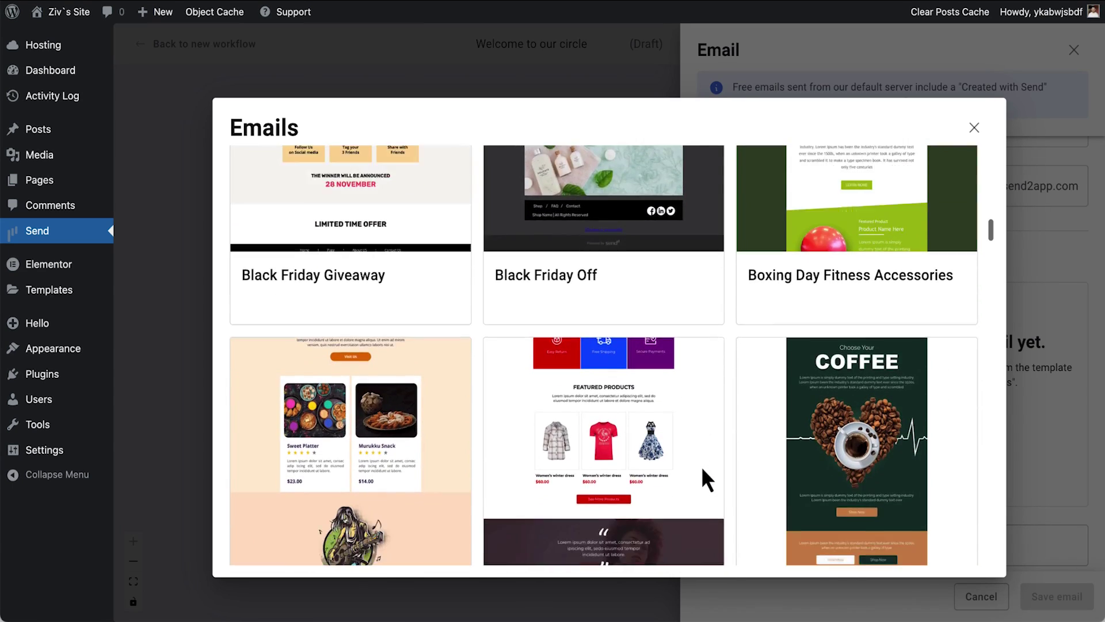
{"action": "scroll", "coordinate": [701, 465], "scroll_direction": "down", "scroll_amount": 3}
{"action": "scroll", "coordinate": [701, 466], "scroll_direction": "down", "scroll_amount": 6}
{"action": "scroll", "coordinate": [701, 465], "scroll_direction": "down", "scroll_amount": 1}
{"action": "scroll", "coordinate": [701, 465], "scroll_direction": "up", "scroll_amount": 12}
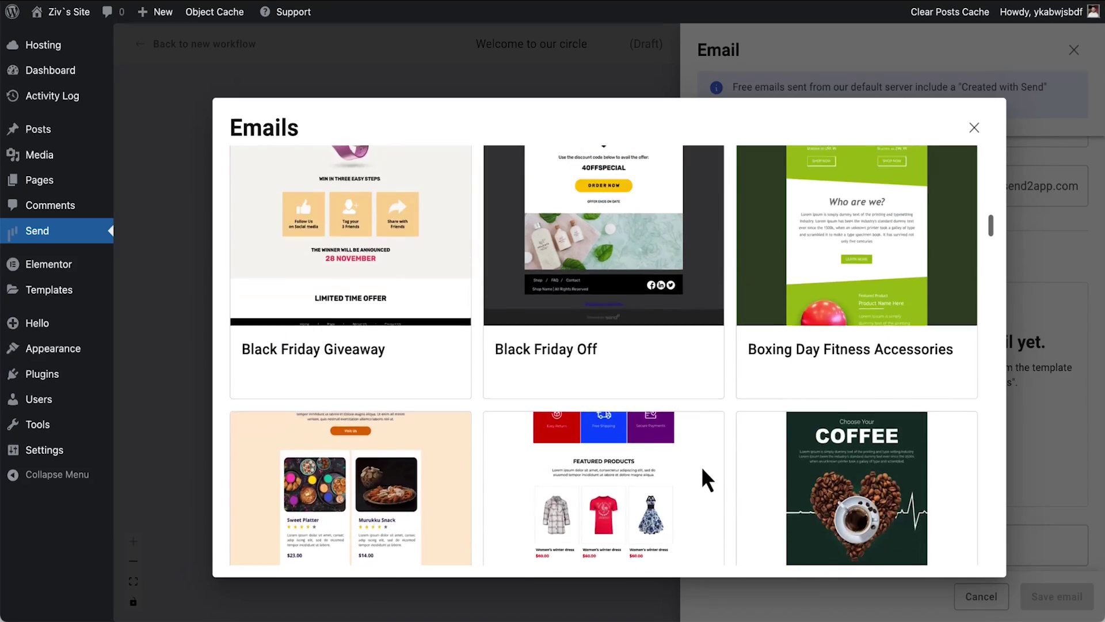
{"action": "scroll", "coordinate": [702, 465], "scroll_direction": "up", "scroll_amount": 3}
{"action": "left_click", "coordinate": [617, 420]}
{"action": "triple_click", "coordinate": [329, 255]}
{"action": "type", "text": "Welcome to our circle"}
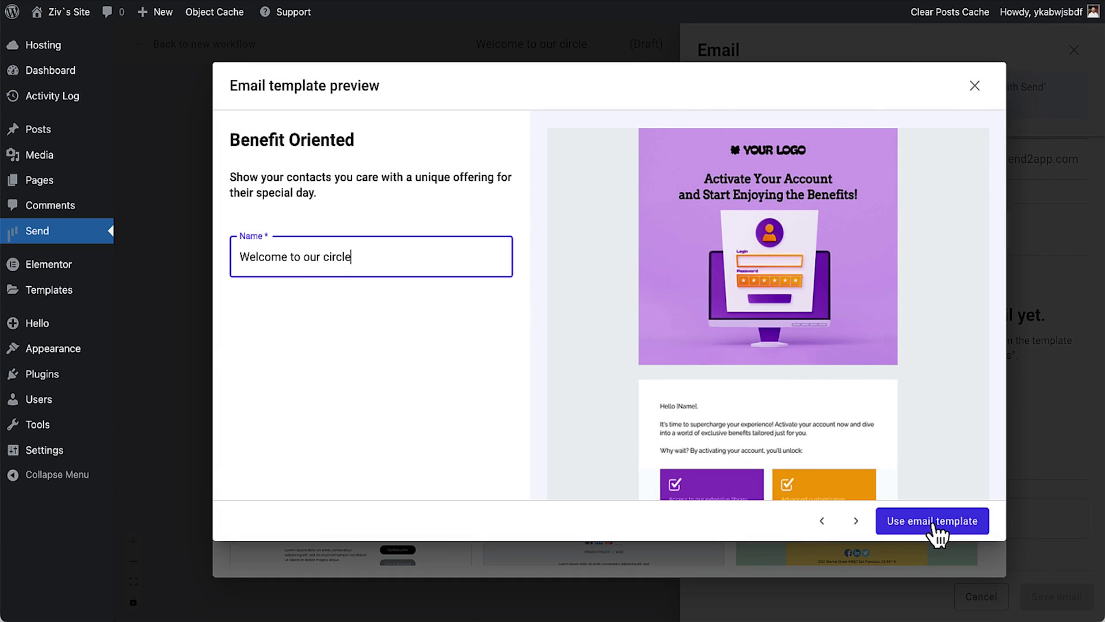
{"action": "left_click", "coordinate": [934, 524]}
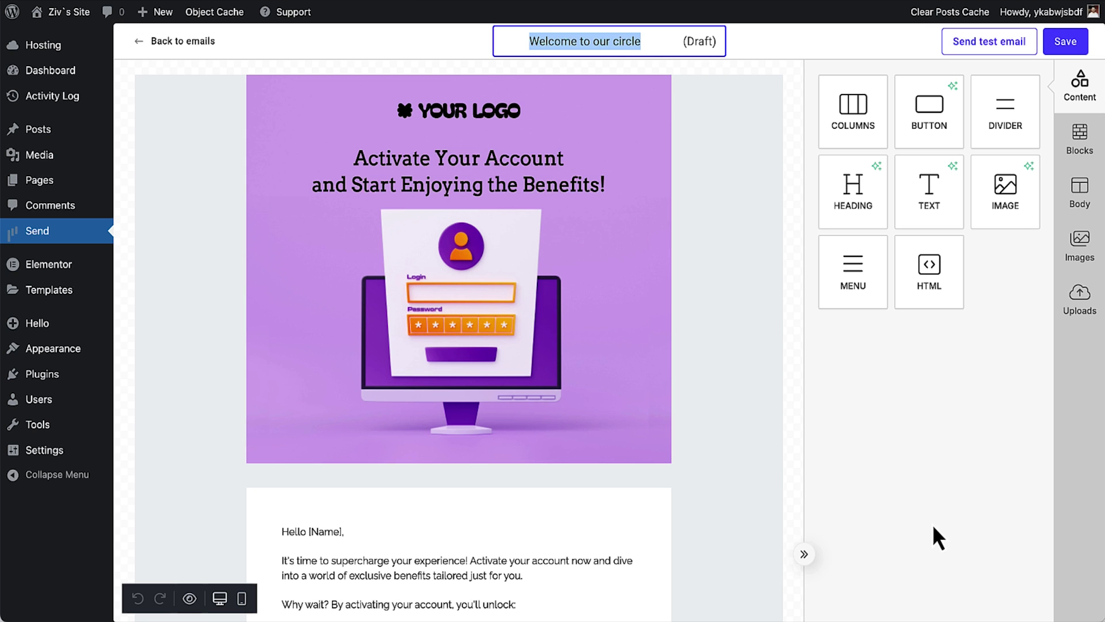
{"action": "scroll", "coordinate": [708, 465], "scroll_direction": "down", "scroll_amount": 3}
{"action": "scroll", "coordinate": [708, 464], "scroll_direction": "down", "scroll_amount": 1}
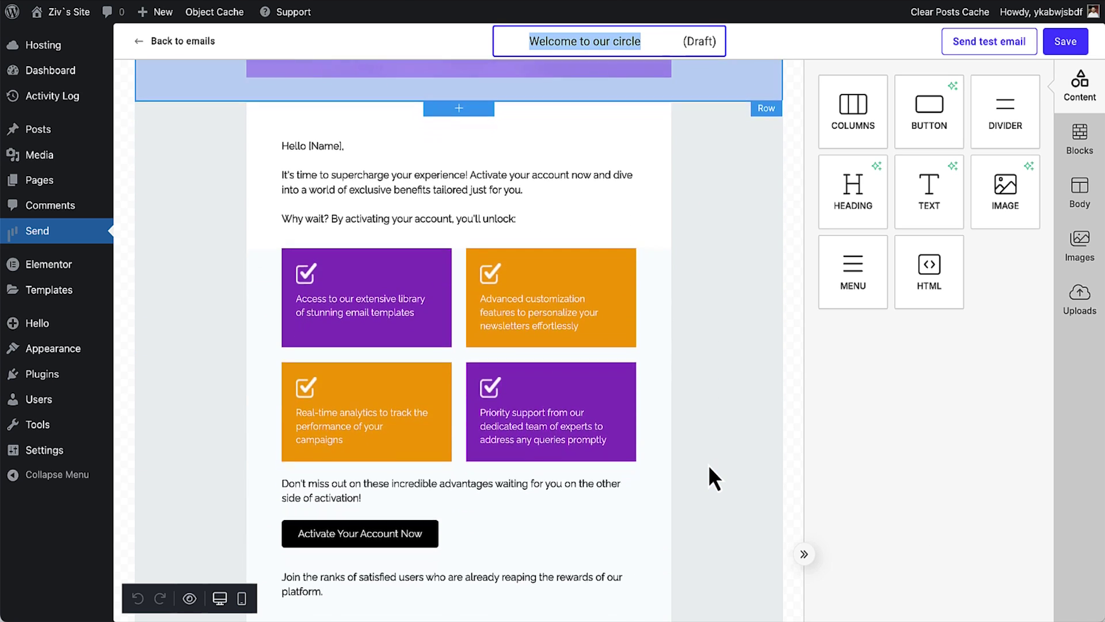
{"action": "scroll", "coordinate": [708, 464], "scroll_direction": "up", "scroll_amount": 5}
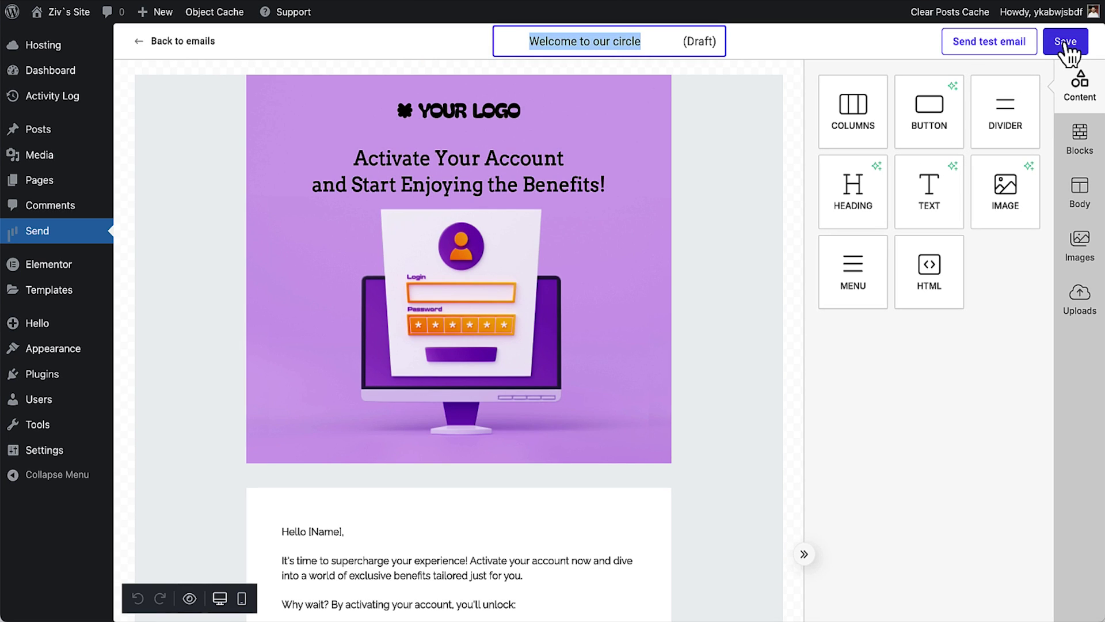
{"action": "left_click", "coordinate": [1064, 42]}
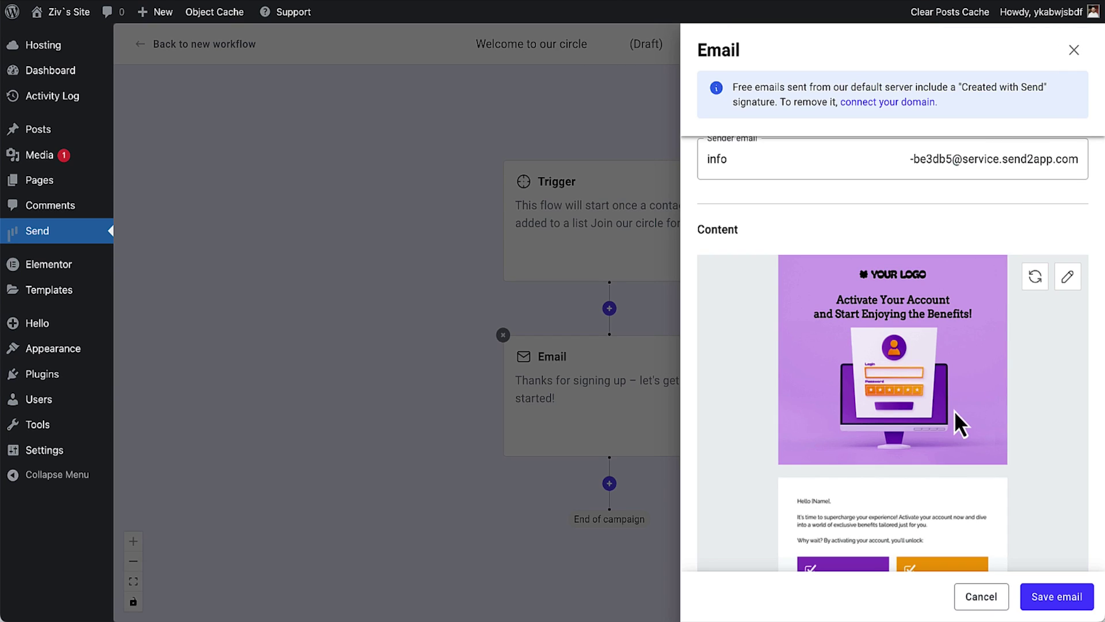
Save the welcome email step and add a Waiting time step after it.
{"action": "left_click", "coordinate": [1056, 597]}
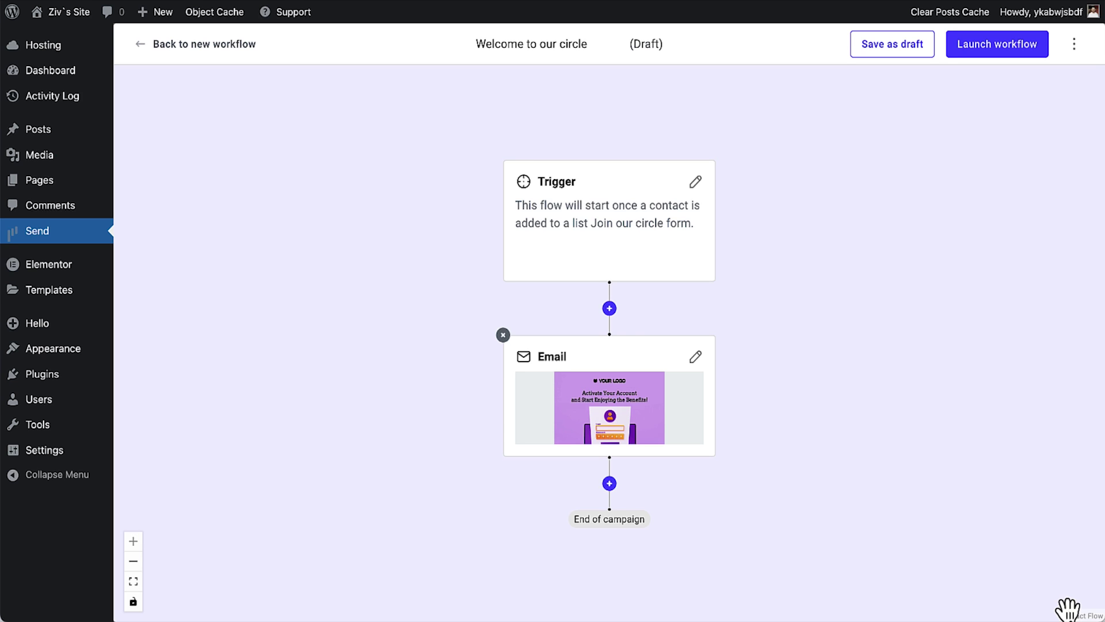
{"action": "left_click", "coordinate": [610, 483]}
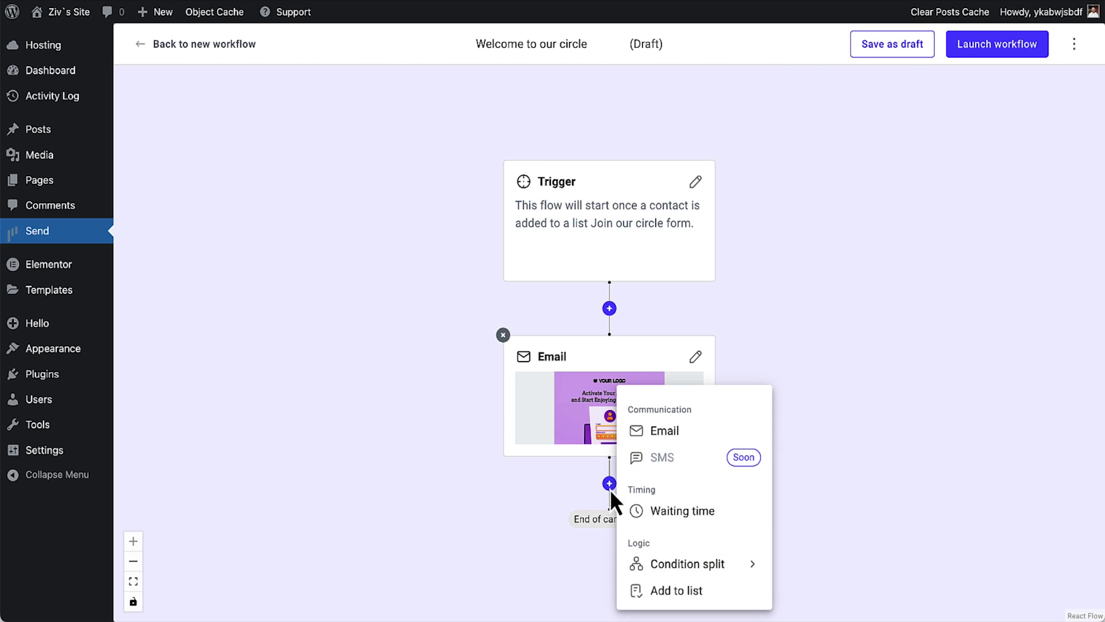
{"action": "left_click", "coordinate": [691, 511]}
Set the waiting time to 2 days and save it.
{"action": "left_click", "coordinate": [651, 385]}
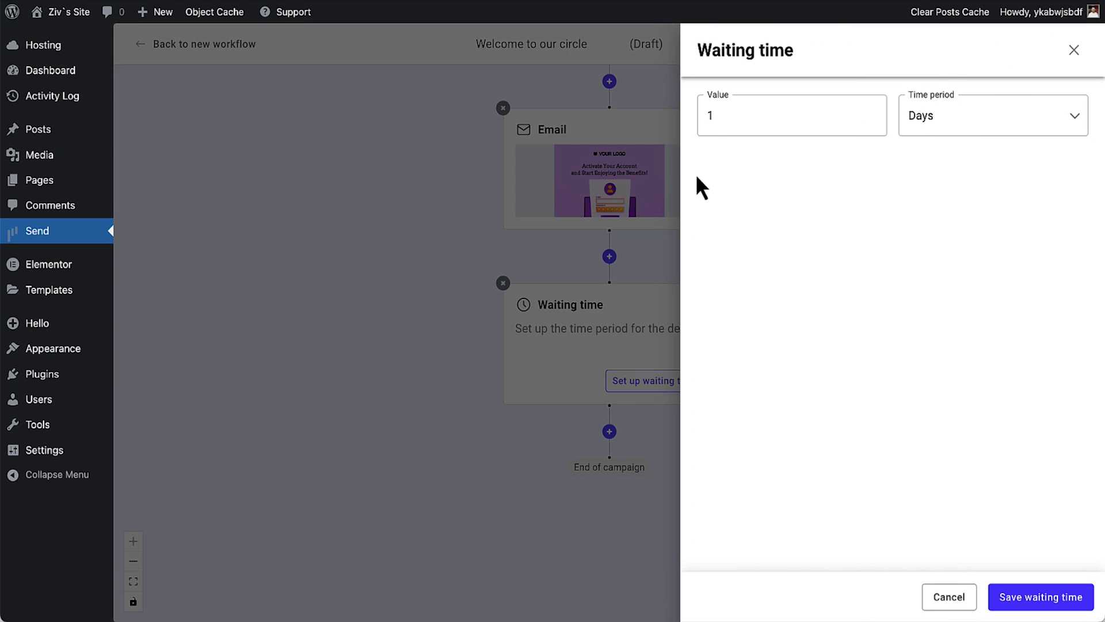
{"action": "left_click", "coordinate": [777, 116]}
{"action": "key", "text": "BackSpace"}
{"action": "type", "text": "2"}
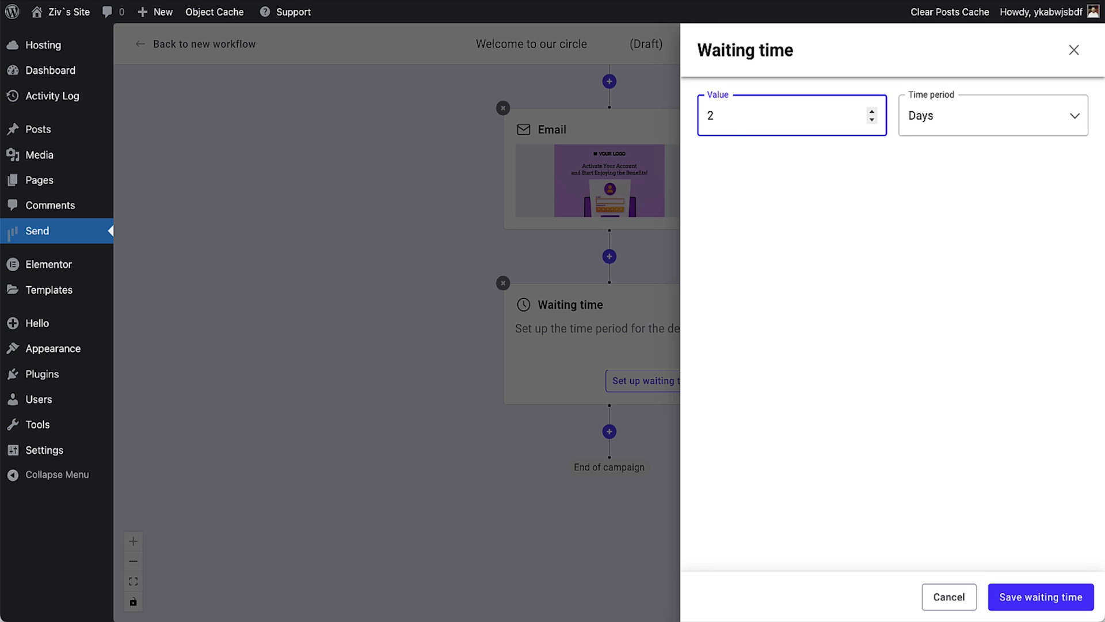
{"action": "left_click", "coordinate": [1029, 602]}
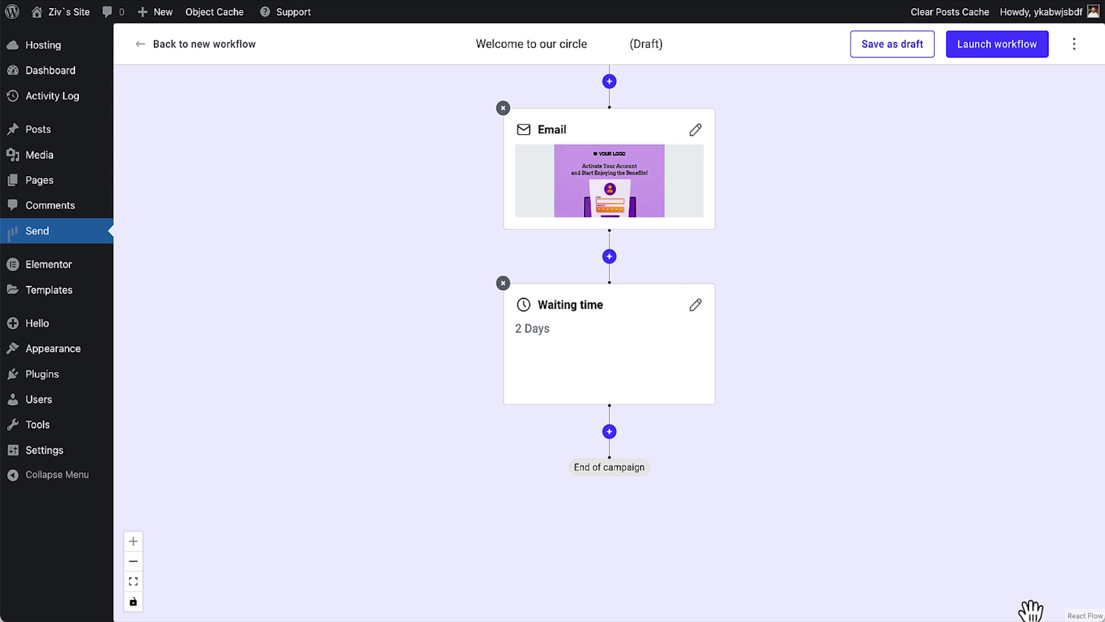
Add a follow-up email after the wait with subject A small gift to say thanks and preview text.
{"action": "left_click", "coordinate": [612, 434]}
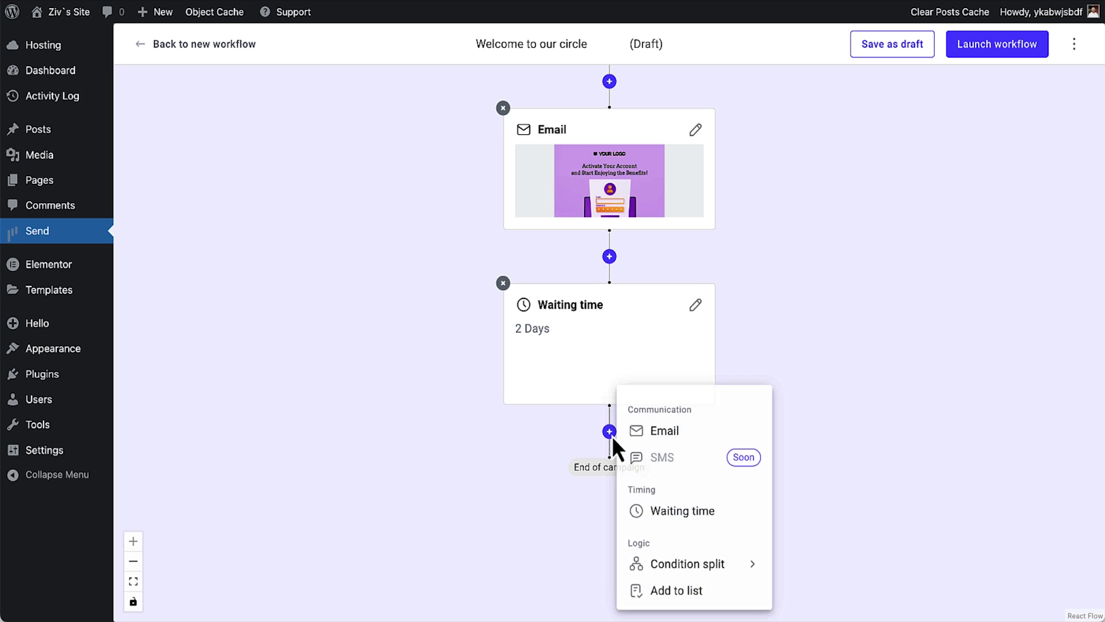
{"action": "left_click", "coordinate": [692, 435]}
{"action": "left_click", "coordinate": [669, 385]}
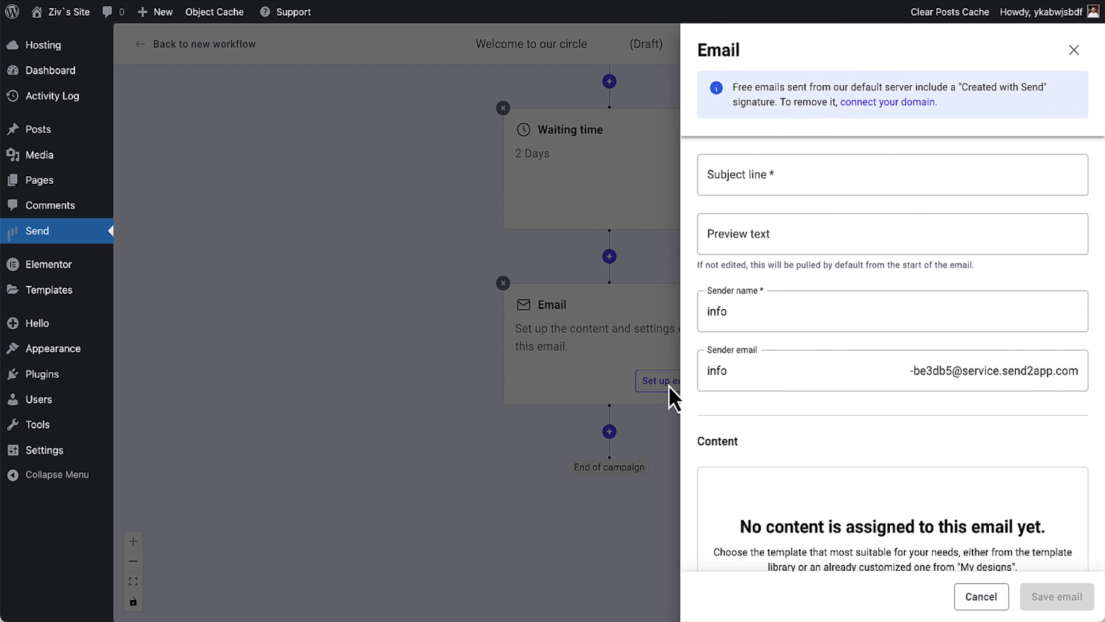
{"action": "left_click", "coordinate": [755, 173]}
{"action": "type", "text": "A small gift to say thanks"}
{"action": "left_click", "coordinate": [777, 227]}
{"action": "type", "text": "Here's a little something to make your day"}
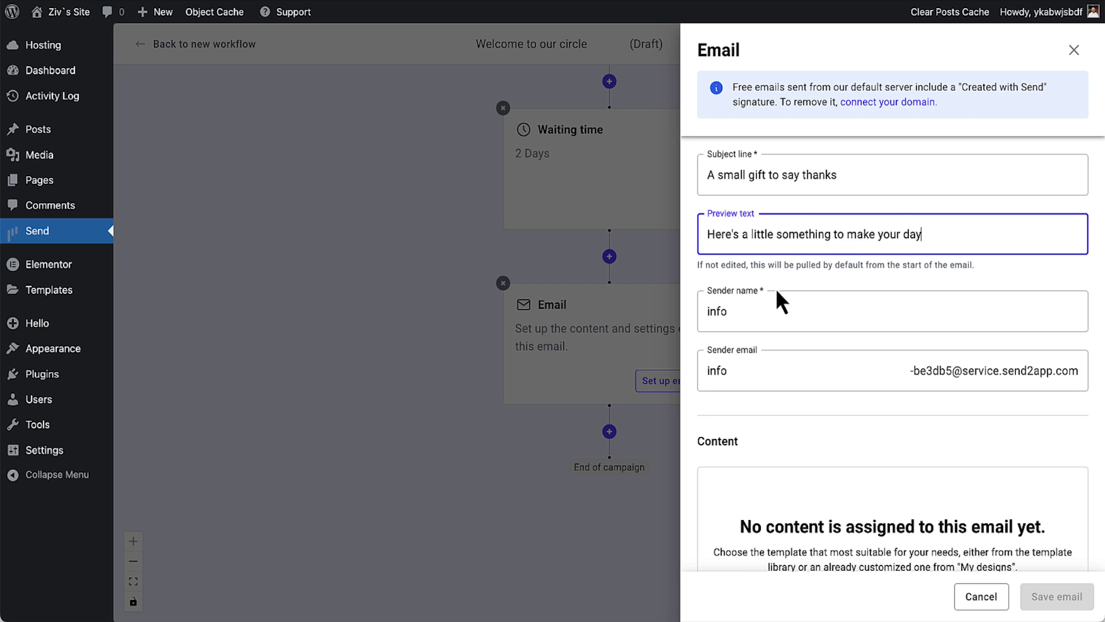
{"action": "scroll", "coordinate": [826, 438], "scroll_direction": "down", "scroll_amount": 2}
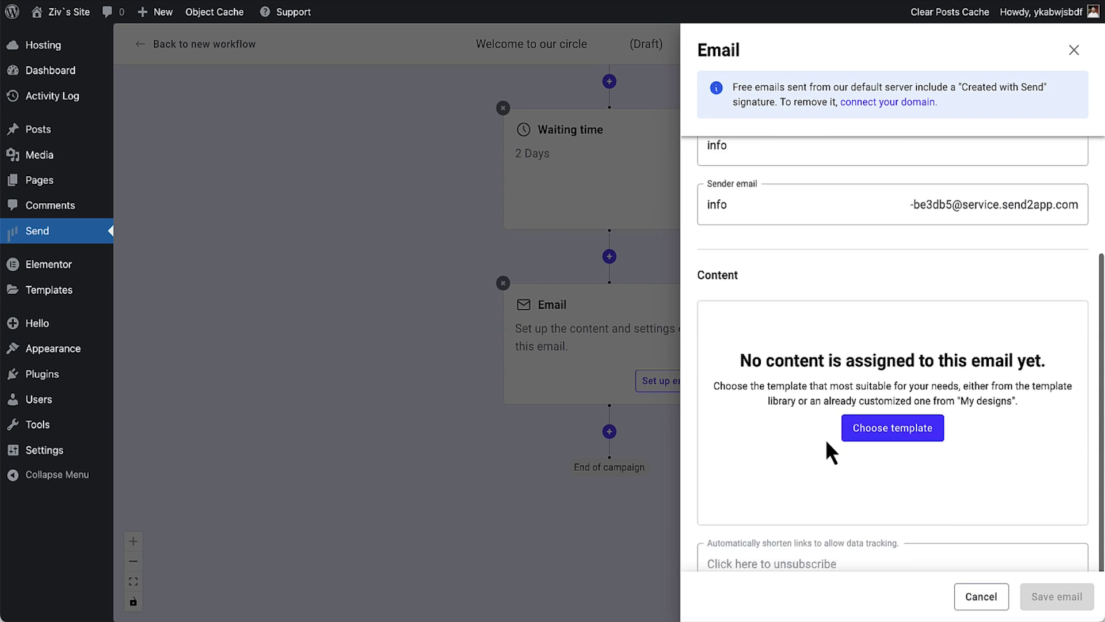
{"action": "left_click", "coordinate": [869, 423]}
{"action": "scroll", "coordinate": [693, 441], "scroll_direction": "down", "scroll_amount": 3}
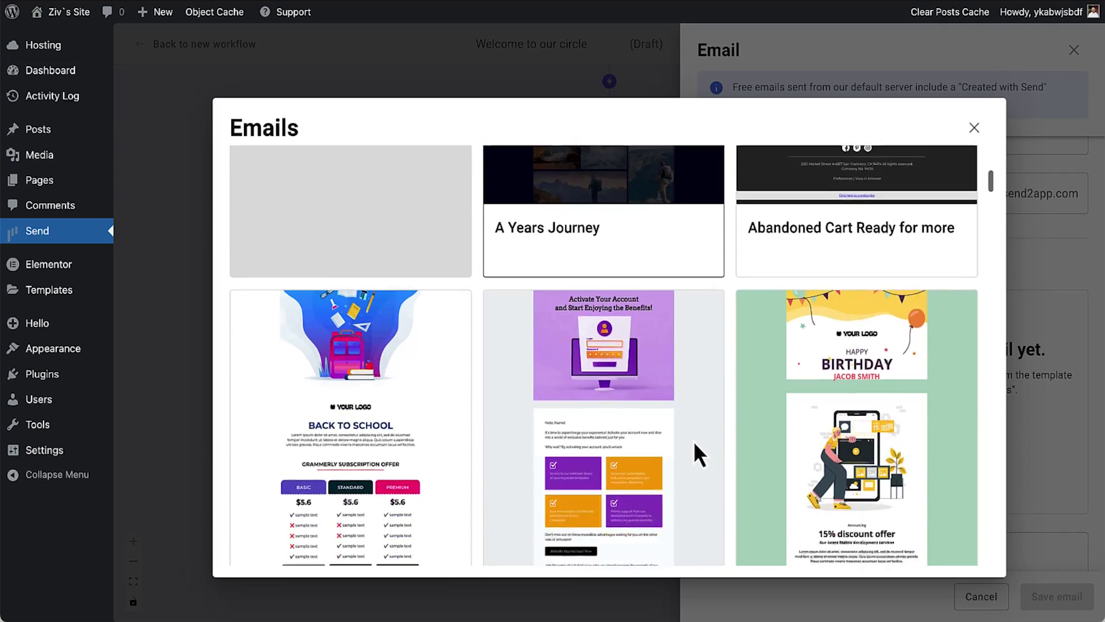
Apply the Benefit Oriented 'Activate Your Account' template to the follow-up email and save it.
{"action": "mouse_move", "coordinate": [604, 427]}
{"action": "left_click", "coordinate": [610, 396]}
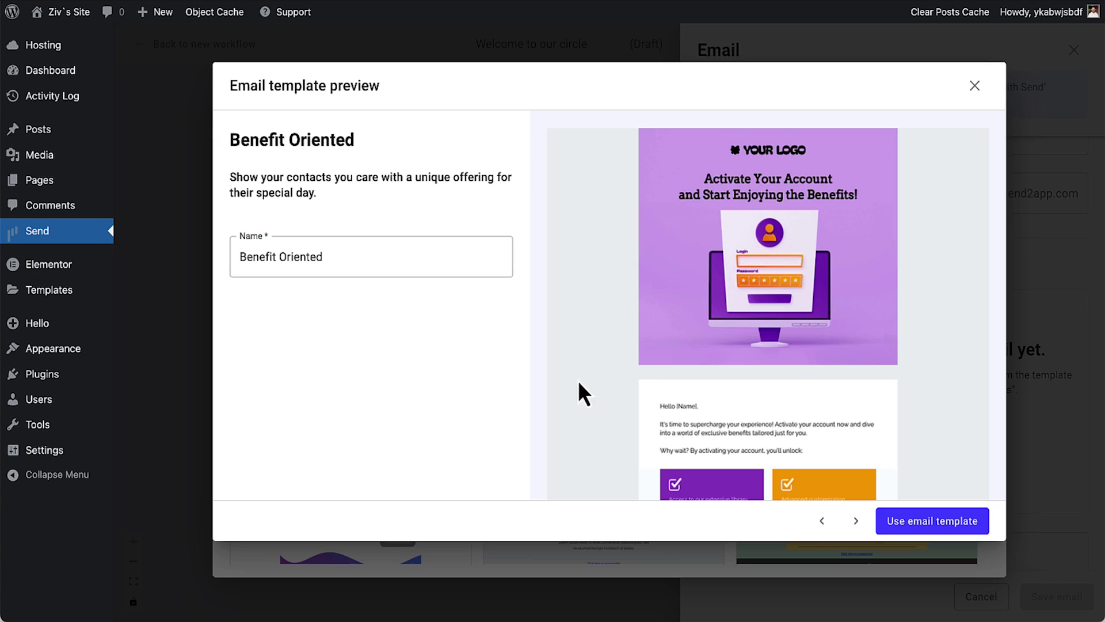
{"action": "triple_click", "coordinate": [337, 257]}
{"action": "type", "text": "A small gift to say thanks"}
{"action": "left_click", "coordinate": [933, 522]}
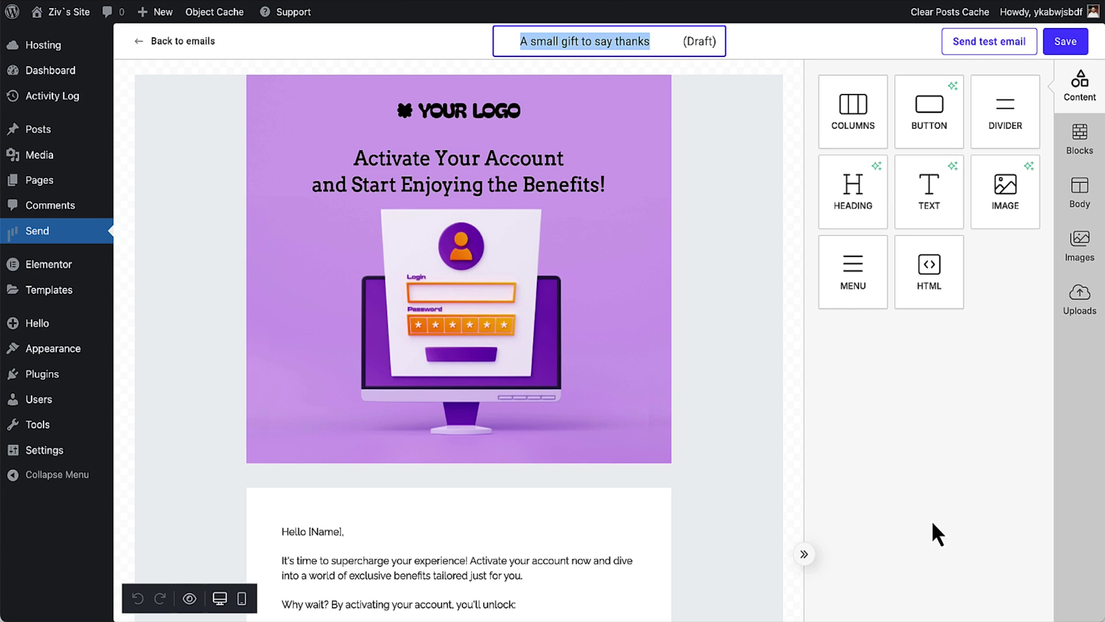
{"action": "left_click", "coordinate": [1067, 43]}
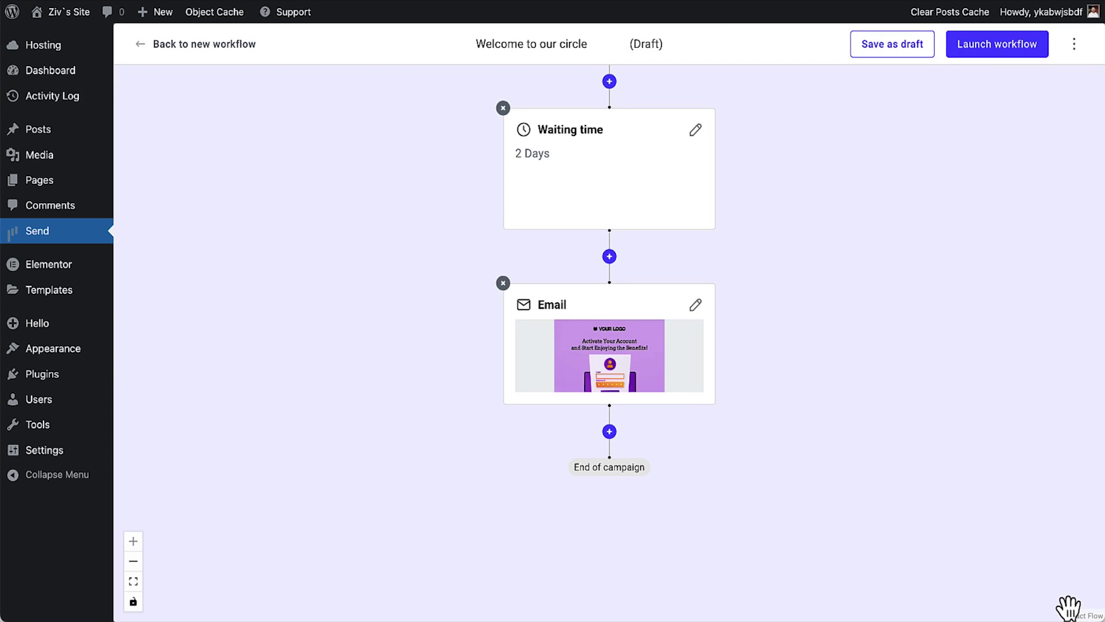
Launch and publish the Welcome to our circle workflow.
{"action": "left_click", "coordinate": [1004, 51]}
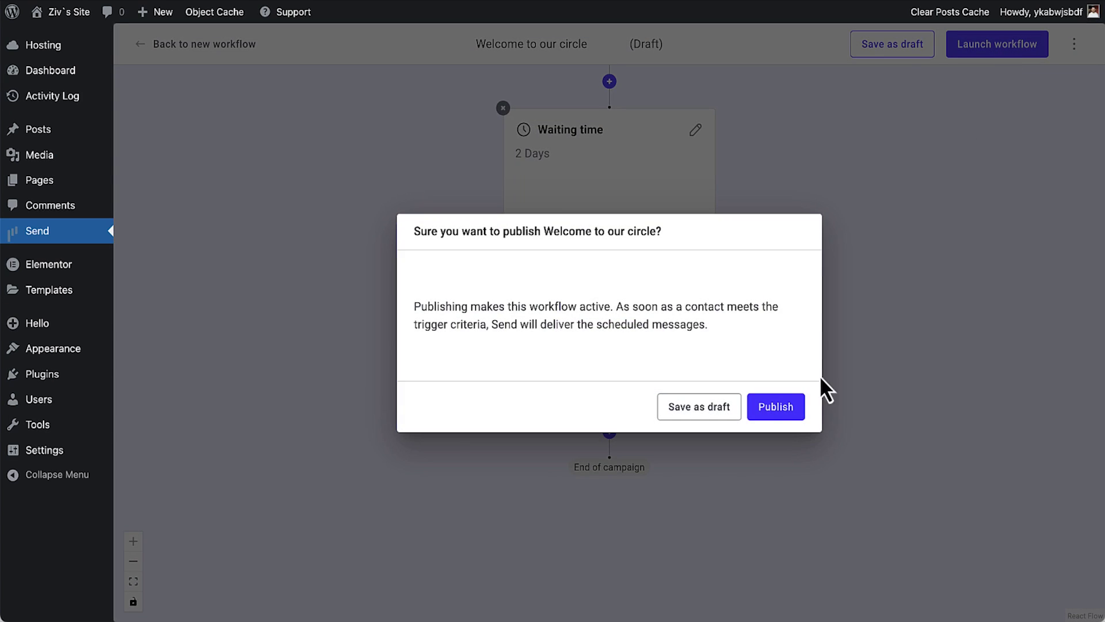
{"action": "left_click", "coordinate": [776, 408]}
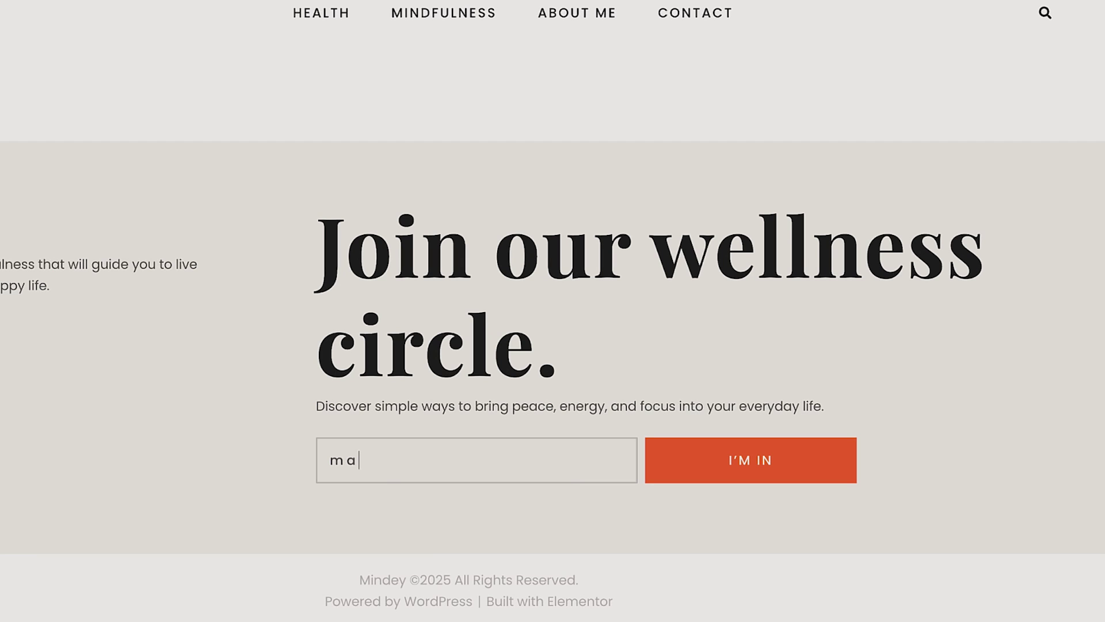
Submit the test address via the footer 'I'M IN' signup button.
{"action": "left_click", "coordinate": [696, 462]}
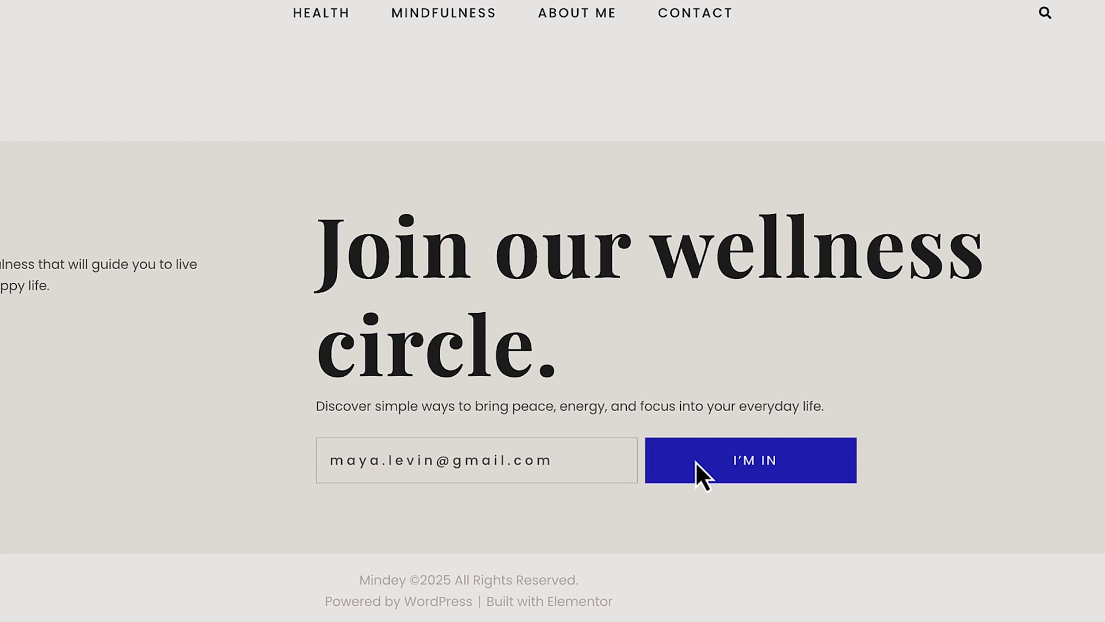